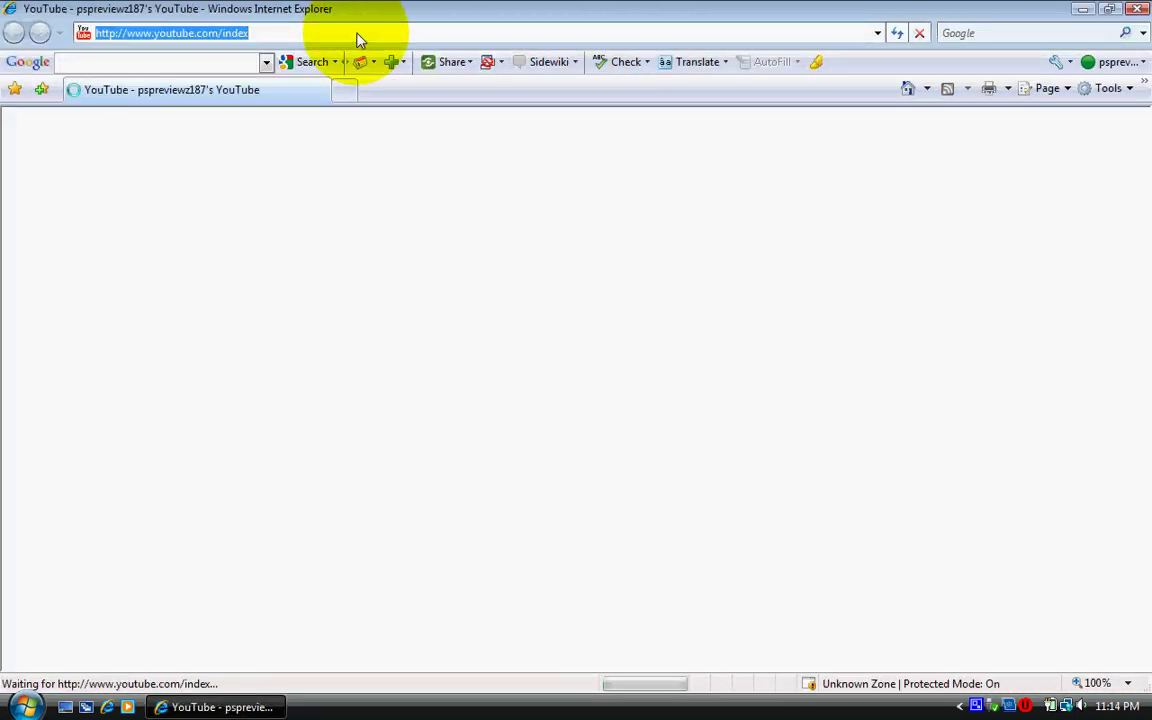
Go to google.com and search for "spybot search and destroy".
{"action": "type", "text": "go"}
{"action": "type", "text": "ogle.com"}
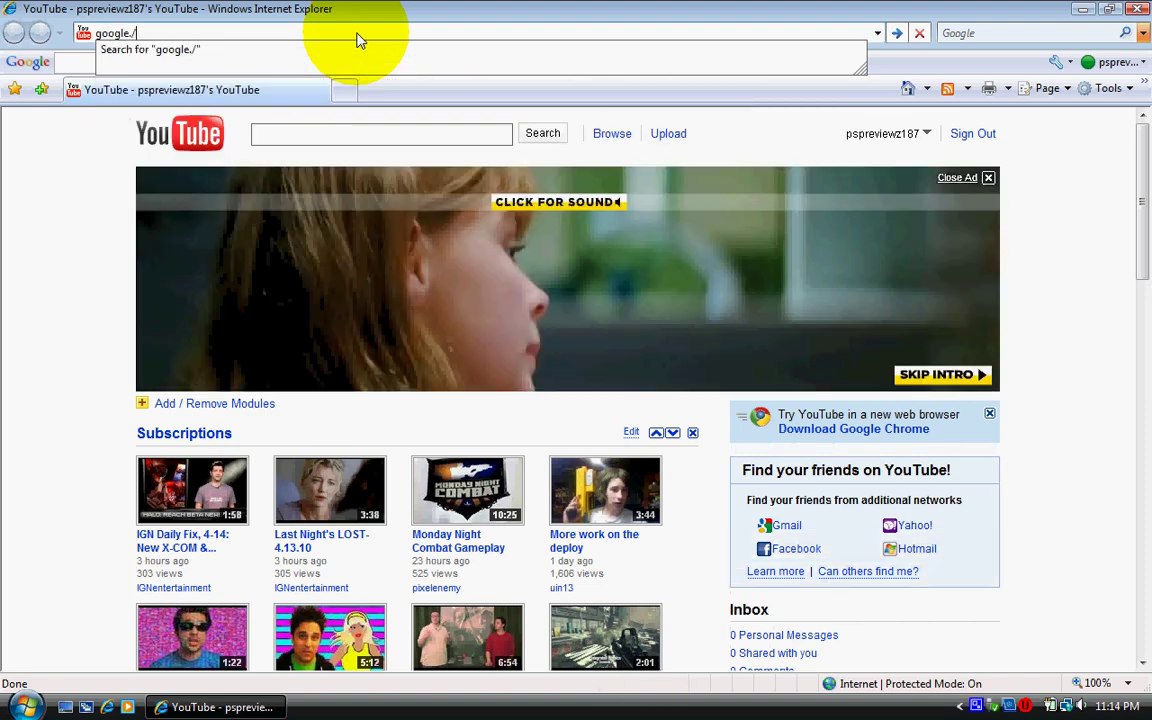
{"action": "key", "text": "Return"}
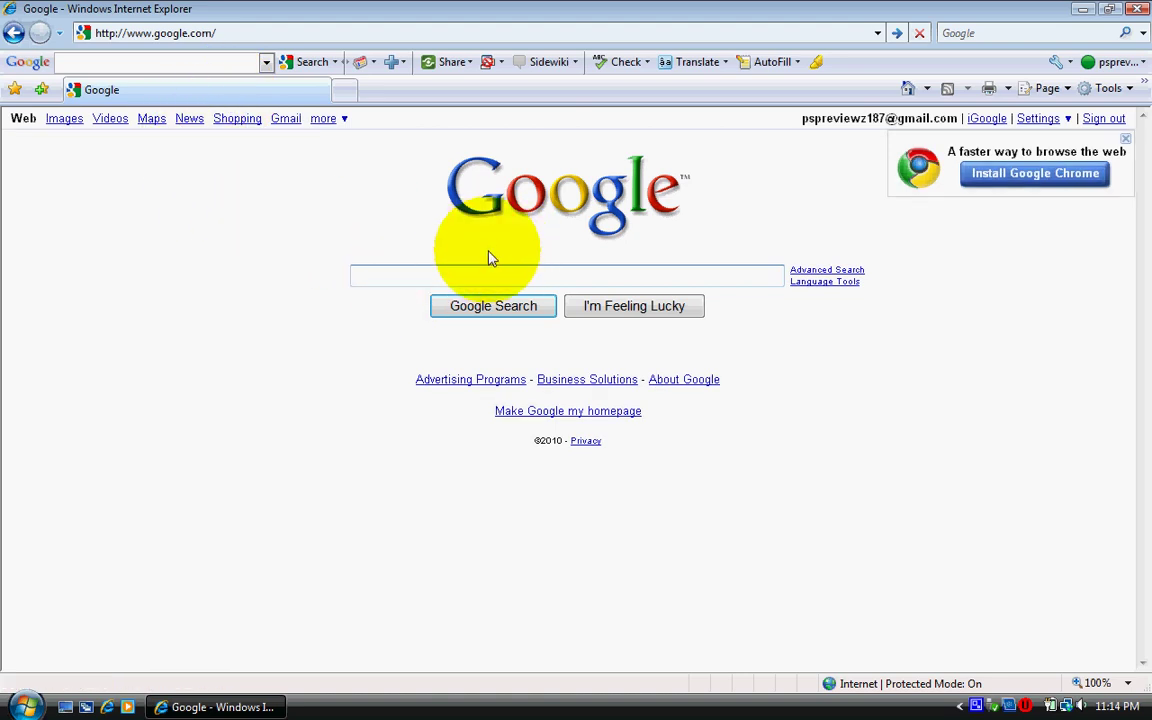
{"action": "type", "text": "sp"}
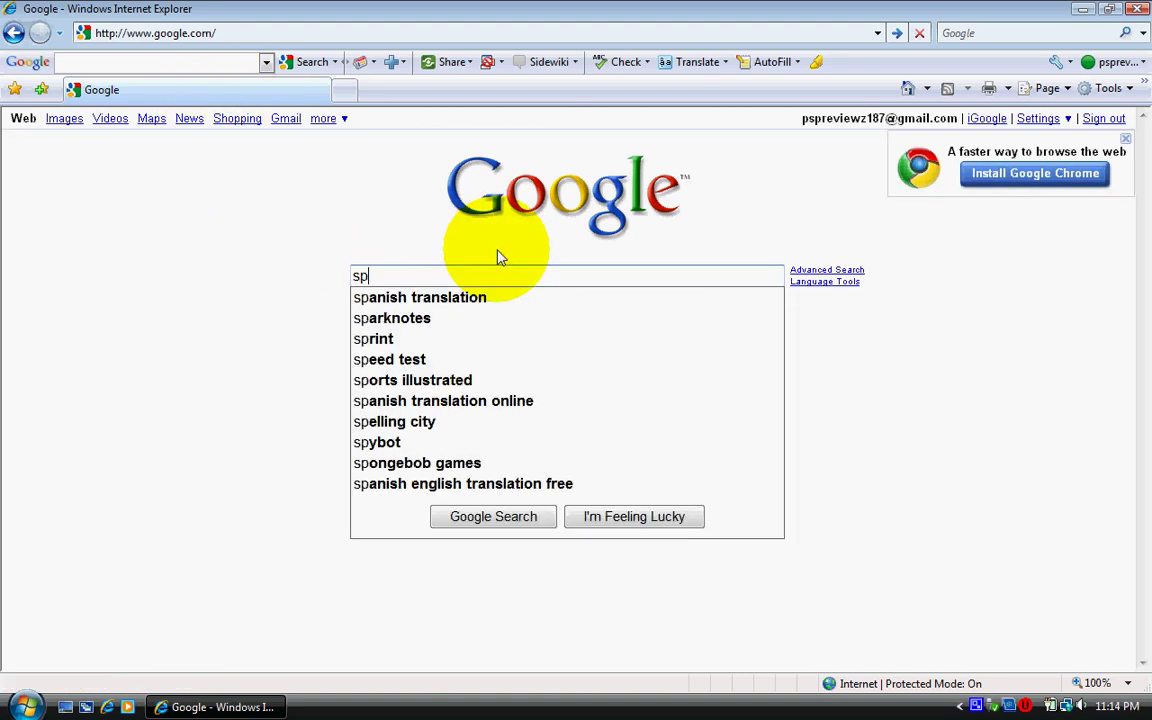
{"action": "type", "text": "ybot"}
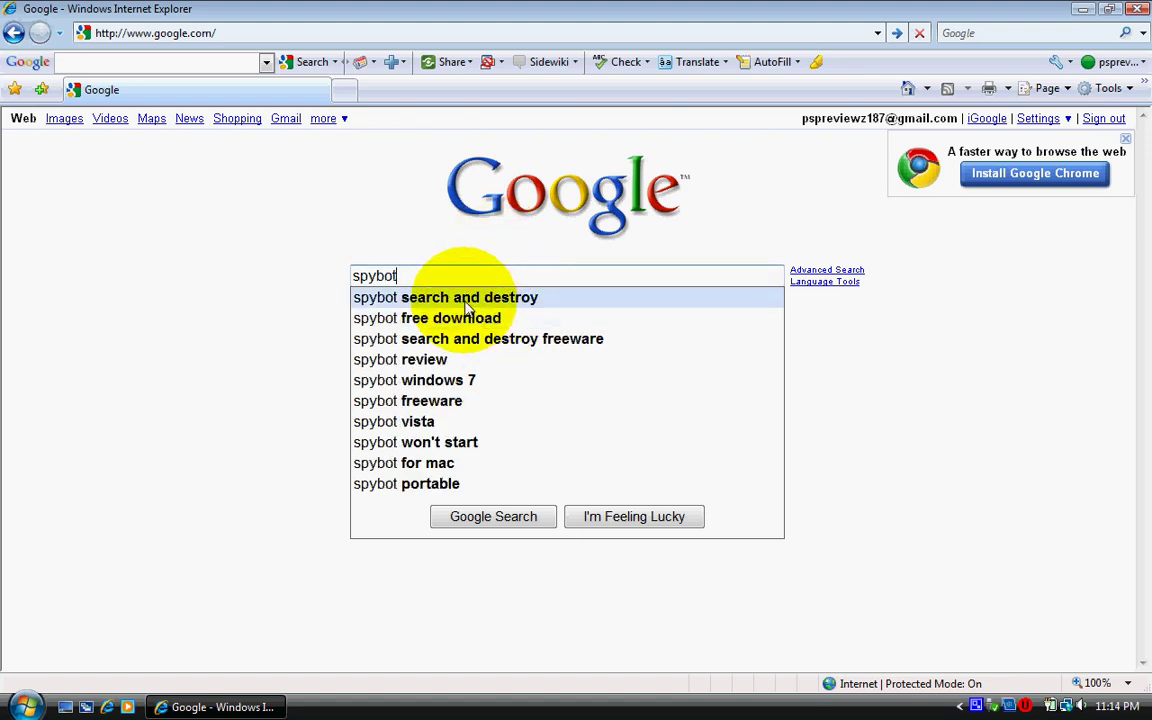
{"action": "left_click", "coordinate": [466, 308]}
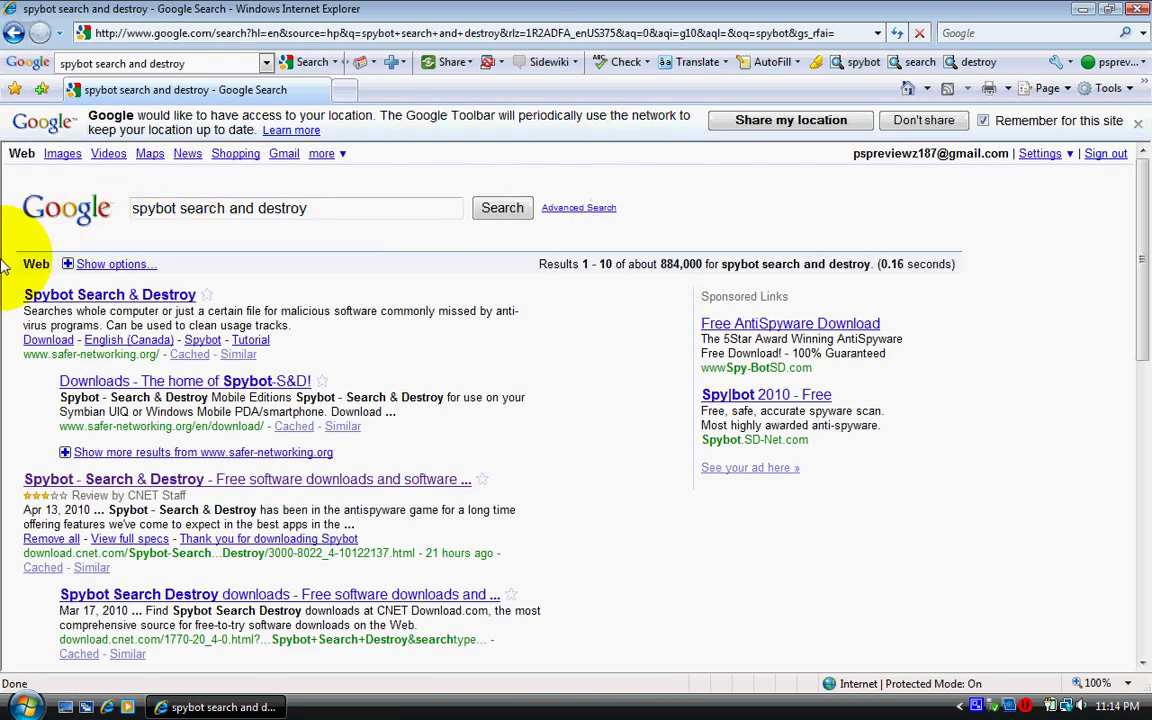
Open the CNET Download.com search result for Spybot - Search & Destroy free software downloads.
{"action": "scroll", "coordinate": [527, 393], "scroll_direction": "down", "scroll_amount": 2}
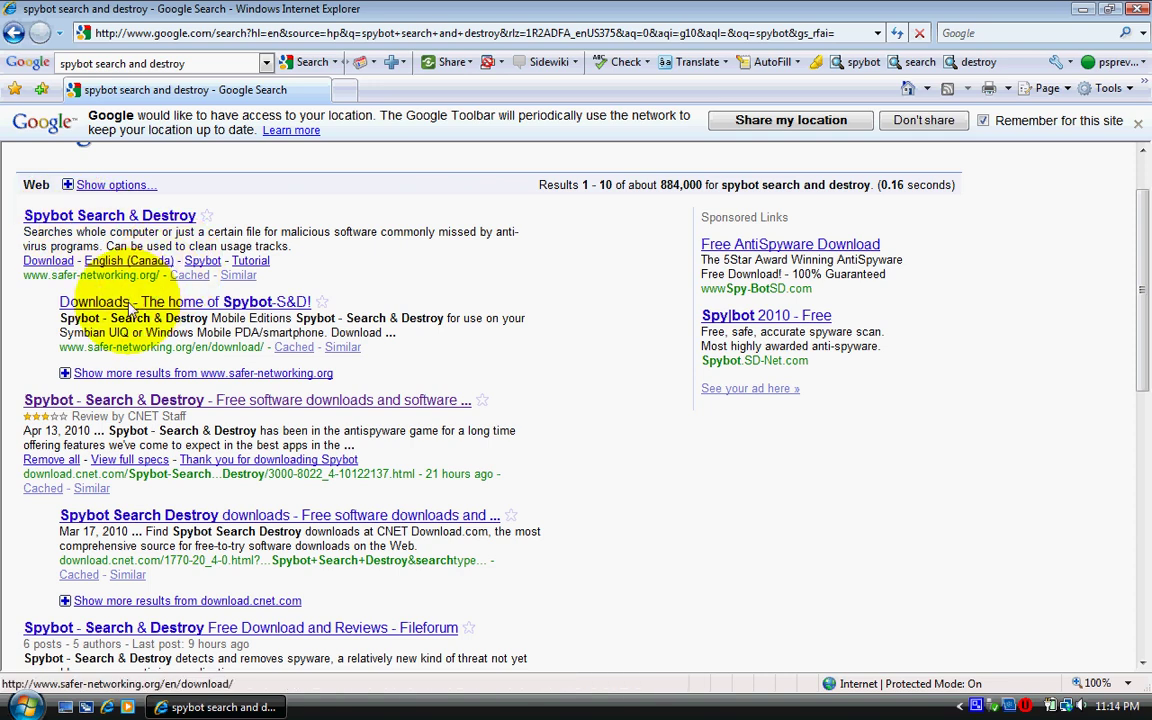
{"action": "left_click_drag", "start_coordinate": [86, 401], "coordinate": [15, 392]}
{"action": "left_click", "coordinate": [18, 396]}
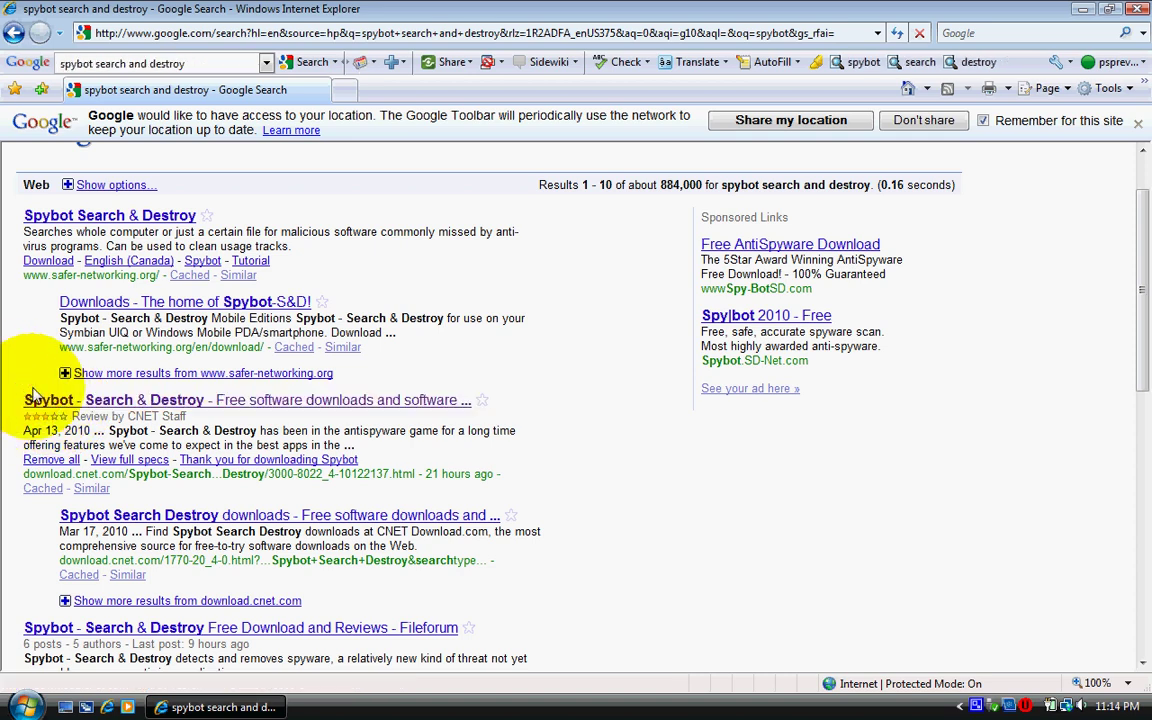
{"action": "left_click", "coordinate": [123, 405]}
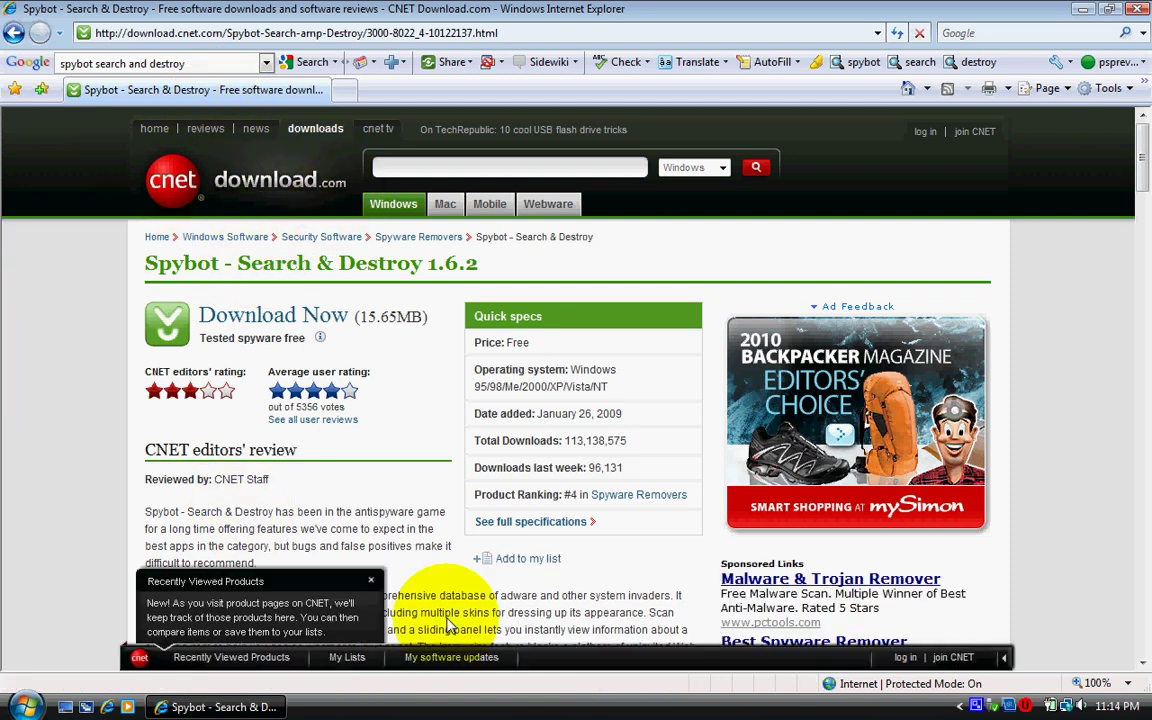
Start the Spybot - Search & Destroy 1.6.2 download and choose to save the installer file.
{"action": "left_click", "coordinate": [170, 328]}
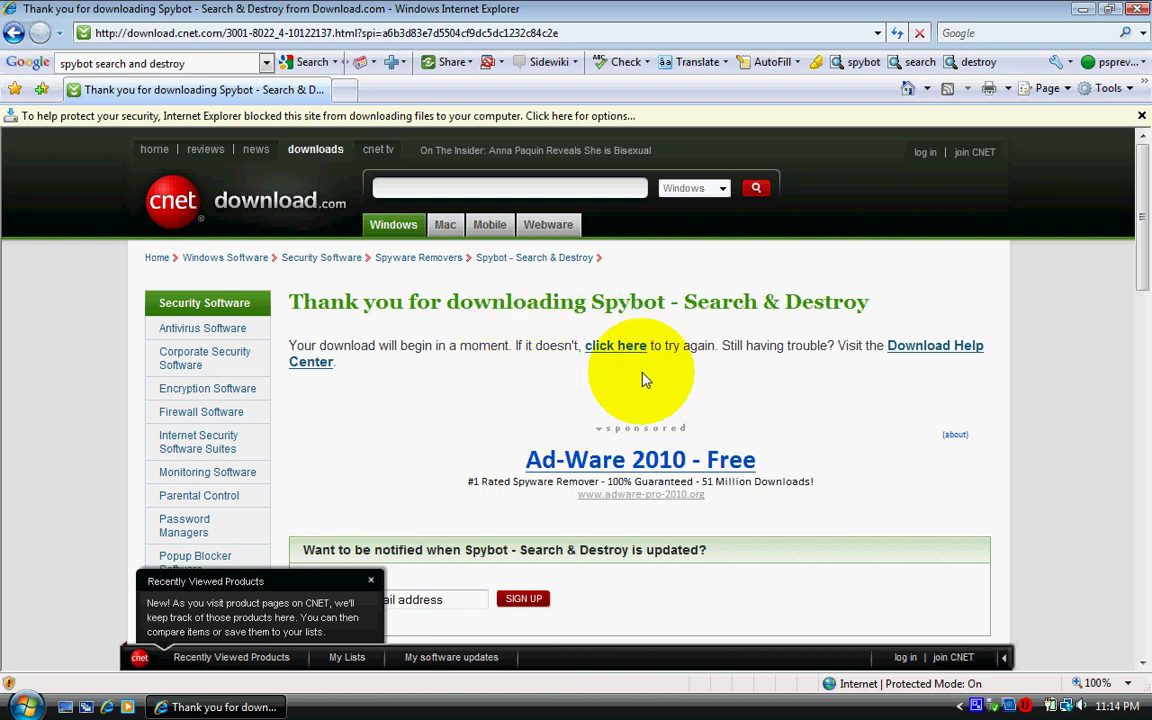
{"action": "left_click", "coordinate": [603, 358]}
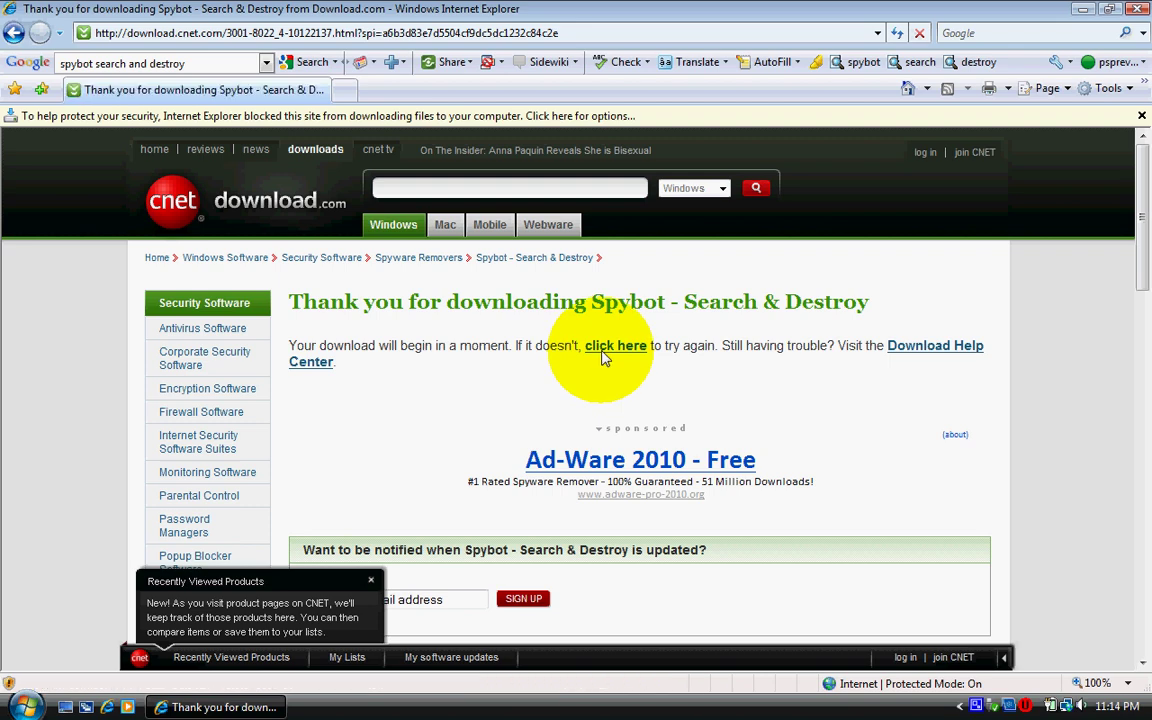
{"action": "left_click", "coordinate": [626, 367]}
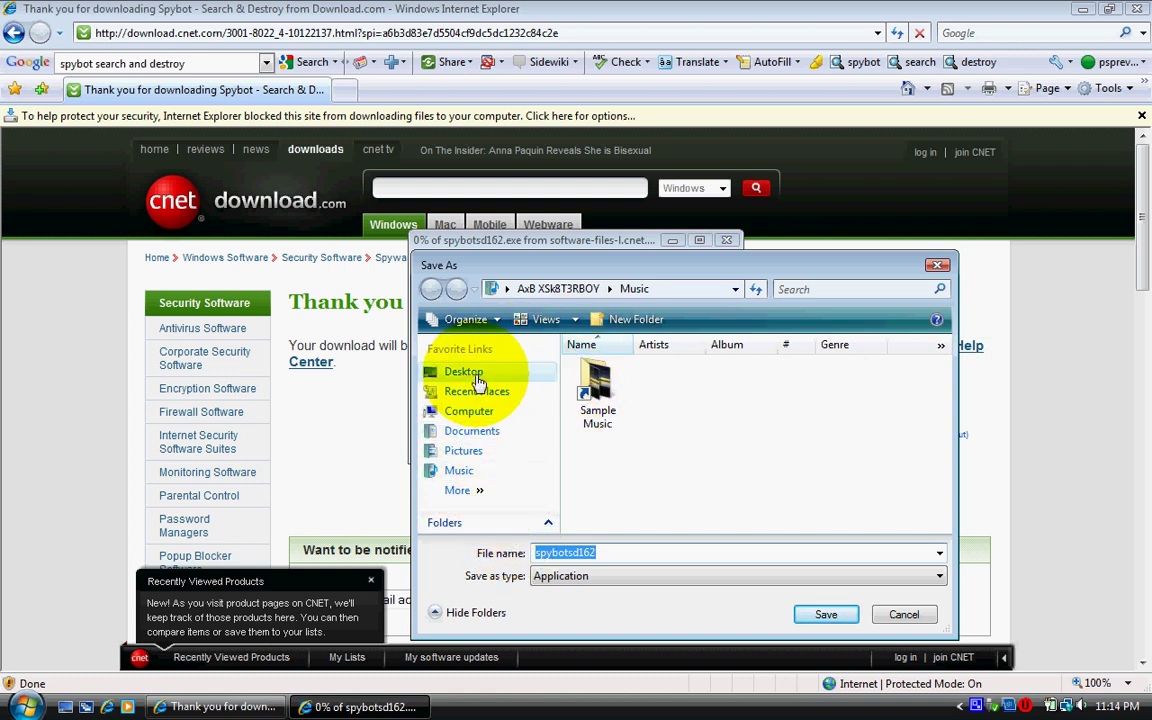
Try to save the spybotsd162 installer in the Program Files folder on the C: drive.
{"action": "left_click", "coordinate": [489, 414]}
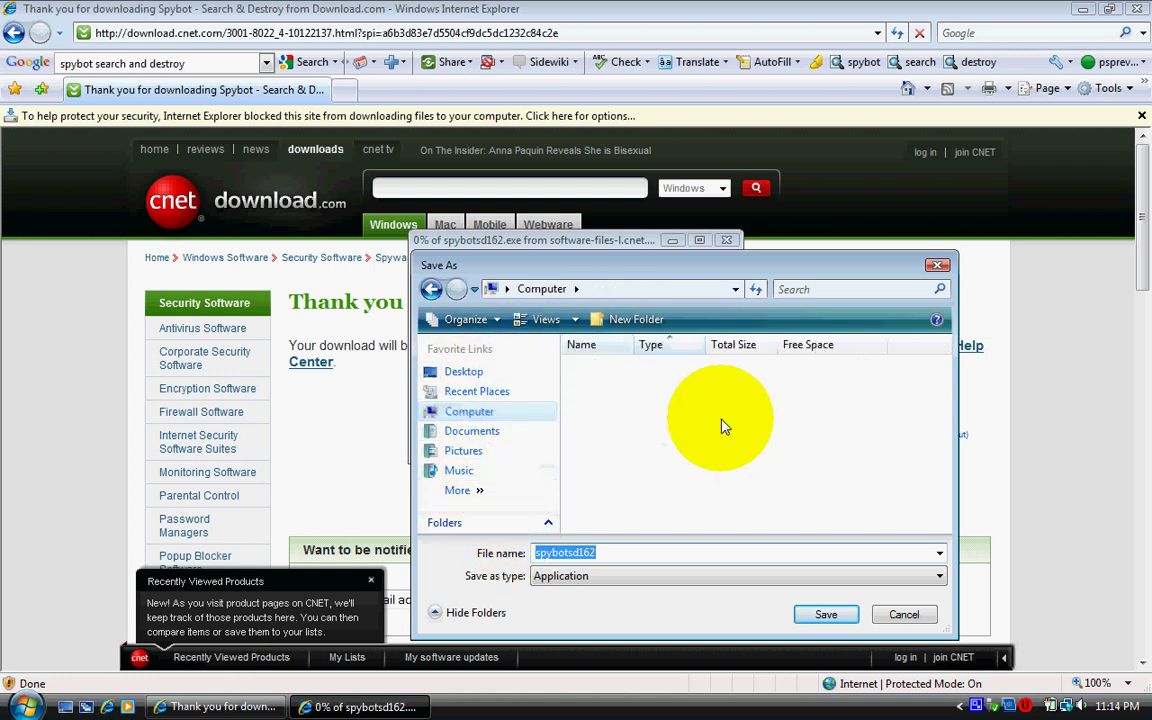
{"action": "left_click", "coordinate": [620, 396]}
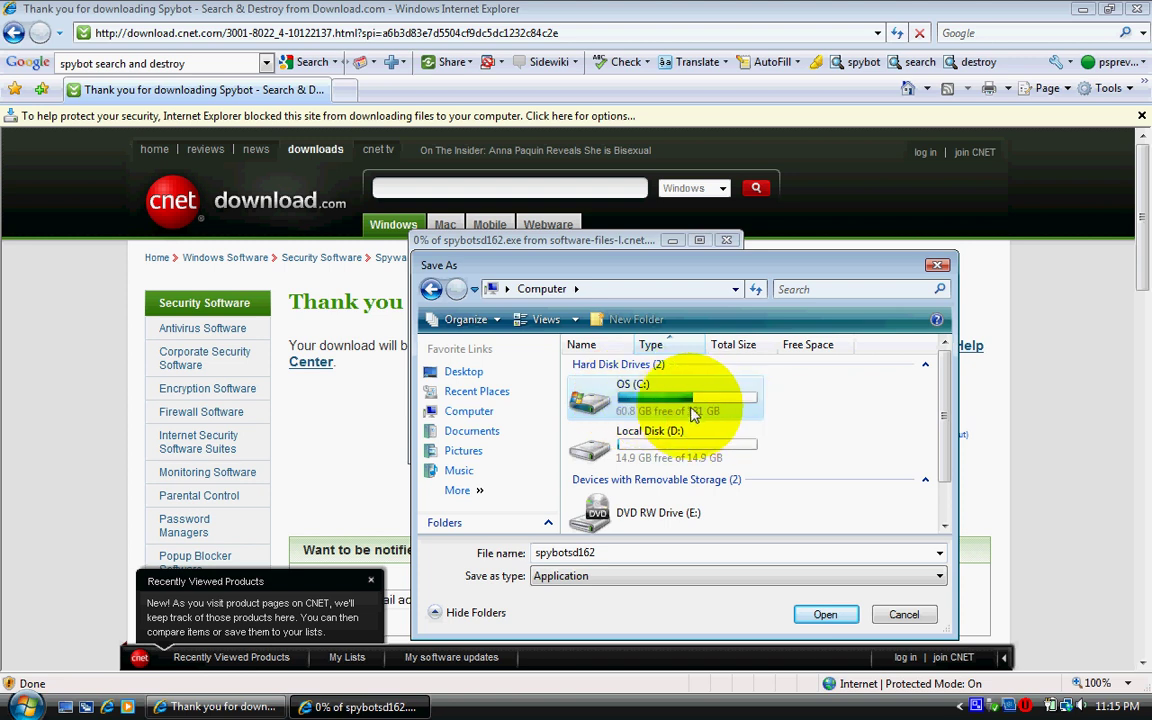
{"action": "double_click", "coordinate": [700, 405]}
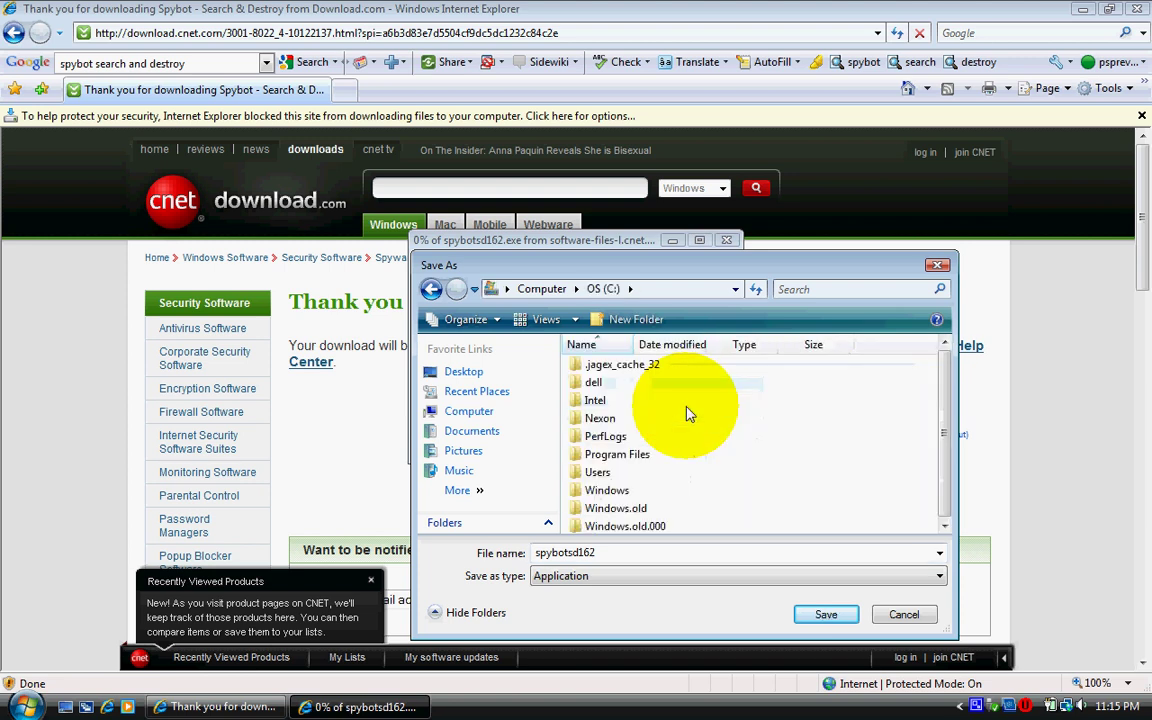
{"action": "double_click", "coordinate": [668, 455]}
{"action": "scroll", "coordinate": [668, 437], "scroll_direction": "down", "scroll_amount": 5}
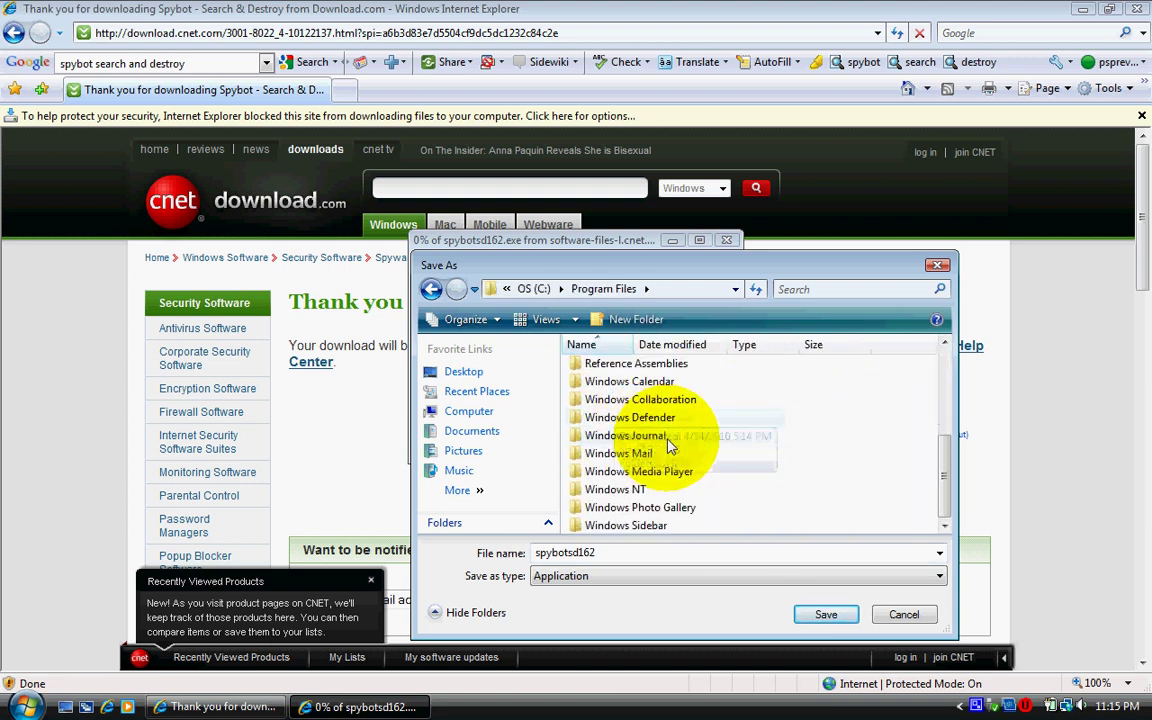
{"action": "double_click", "coordinate": [630, 560]}
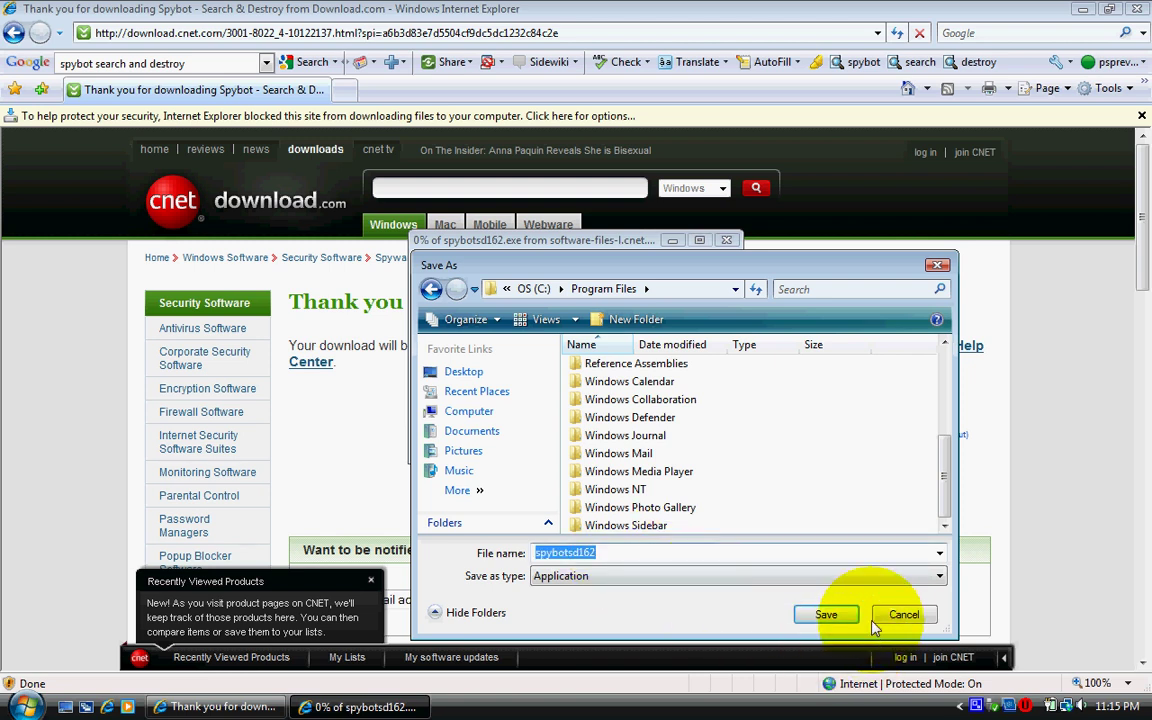
{"action": "left_click", "coordinate": [826, 614]}
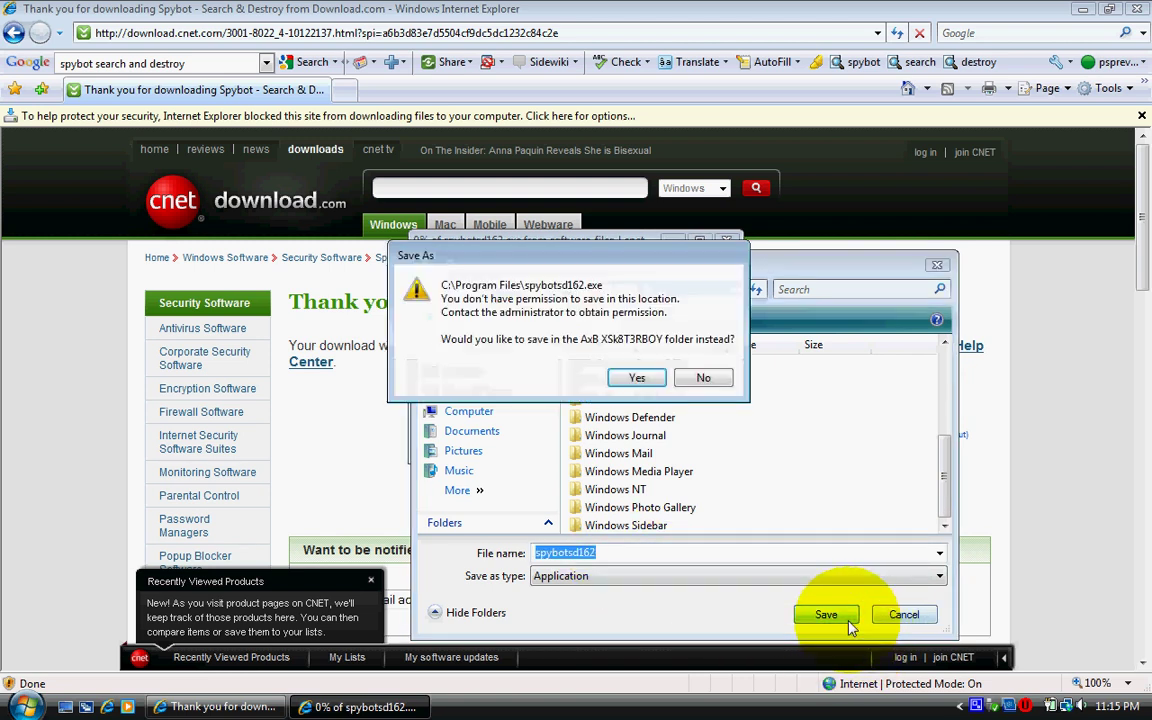
{"action": "left_click", "coordinate": [637, 378]}
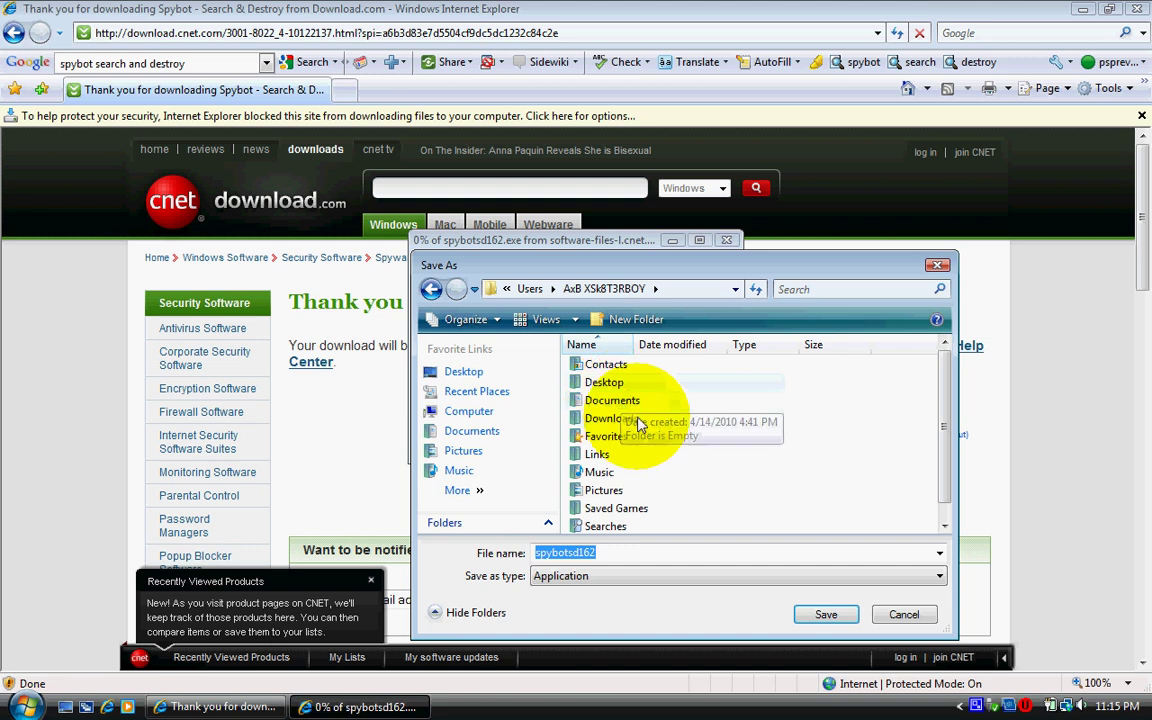
{"action": "left_click", "coordinate": [675, 436]}
{"action": "scroll", "coordinate": [770, 455], "scroll_direction": "down", "scroll_amount": 1}
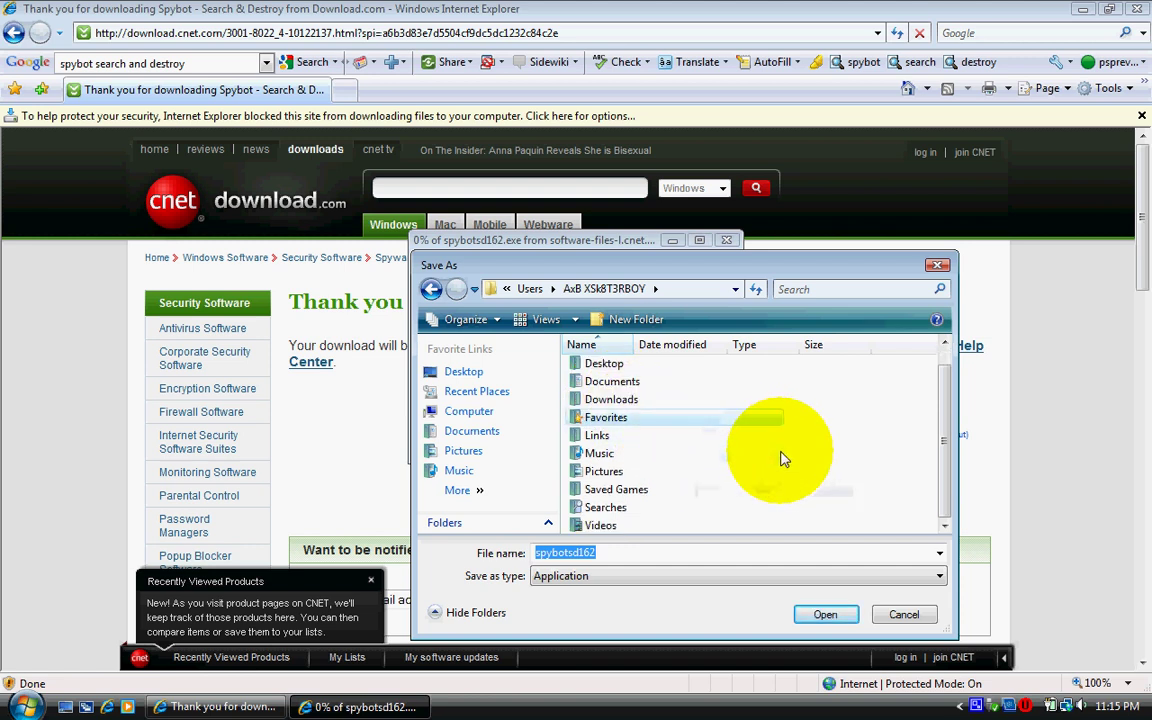
{"action": "left_click", "coordinate": [674, 553]}
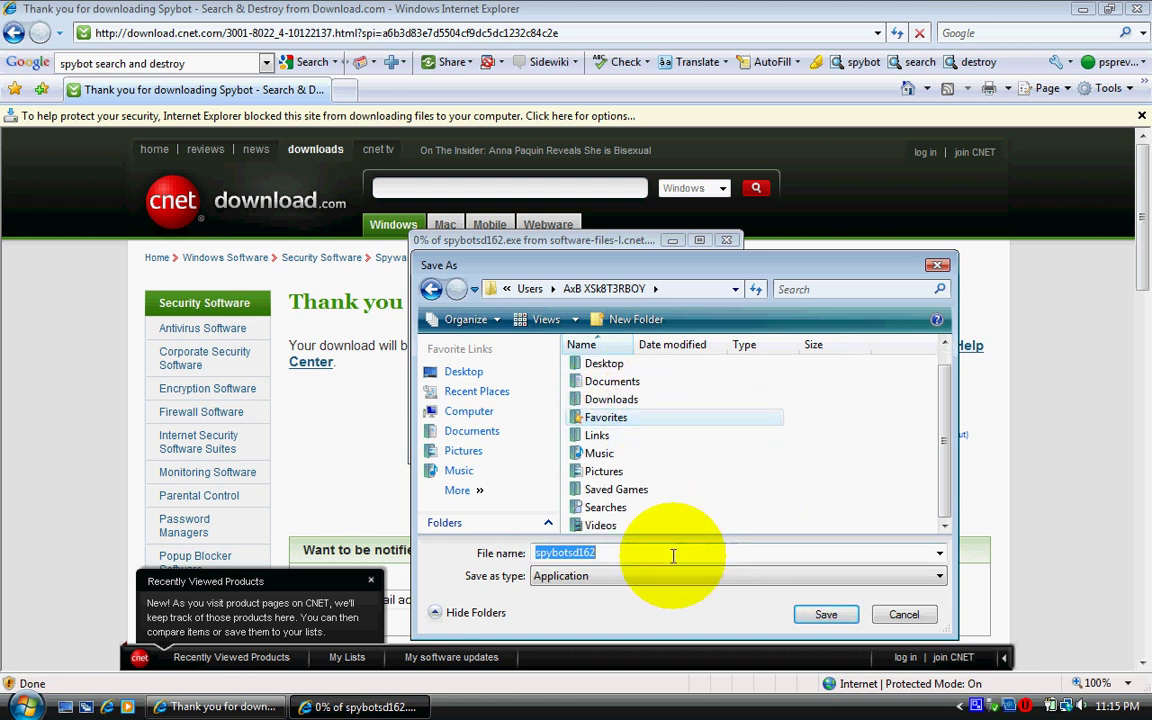
{"action": "left_click", "coordinate": [826, 615]}
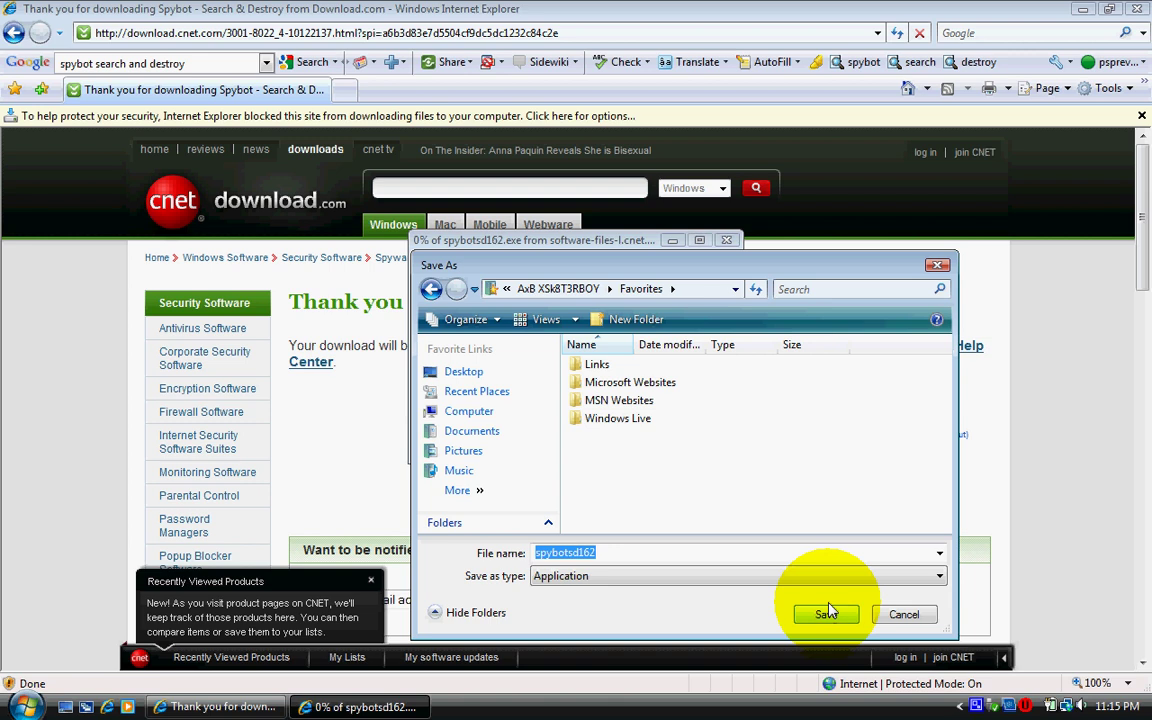
Save the spybotsd162 installer to the Desktop and close the browser window.
{"action": "left_click", "coordinate": [470, 372]}
{"action": "left_click", "coordinate": [826, 614]}
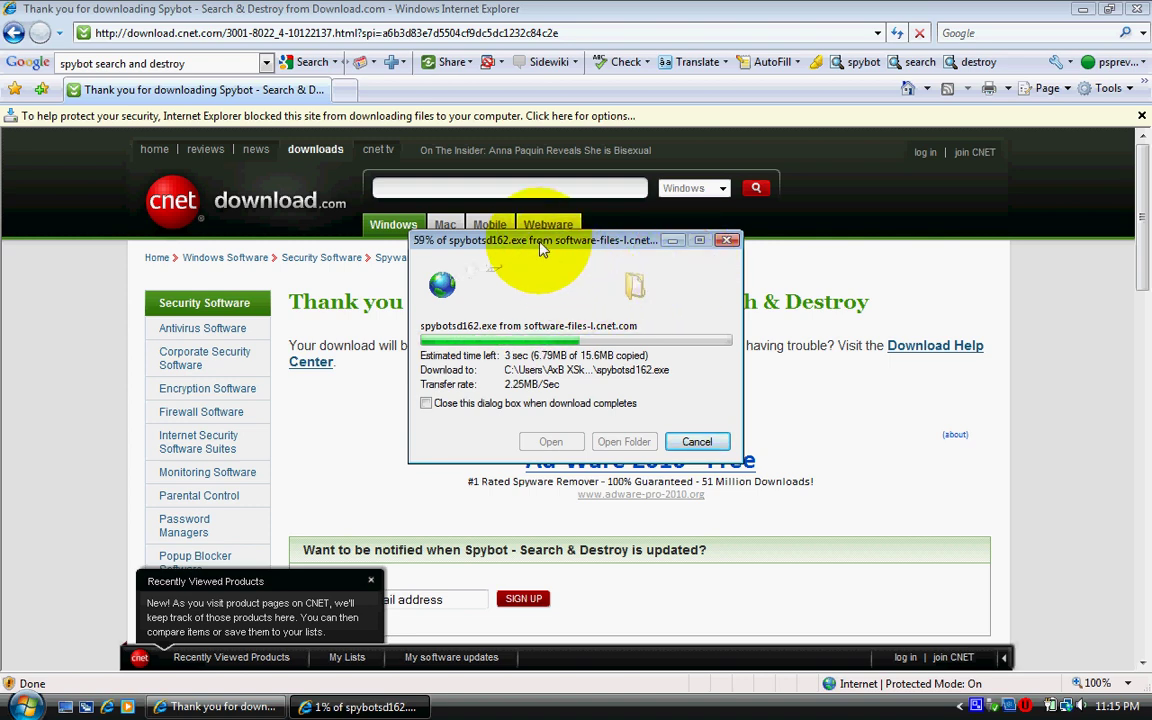
{"action": "left_click_drag", "start_coordinate": [541, 248], "coordinate": [511, 316]}
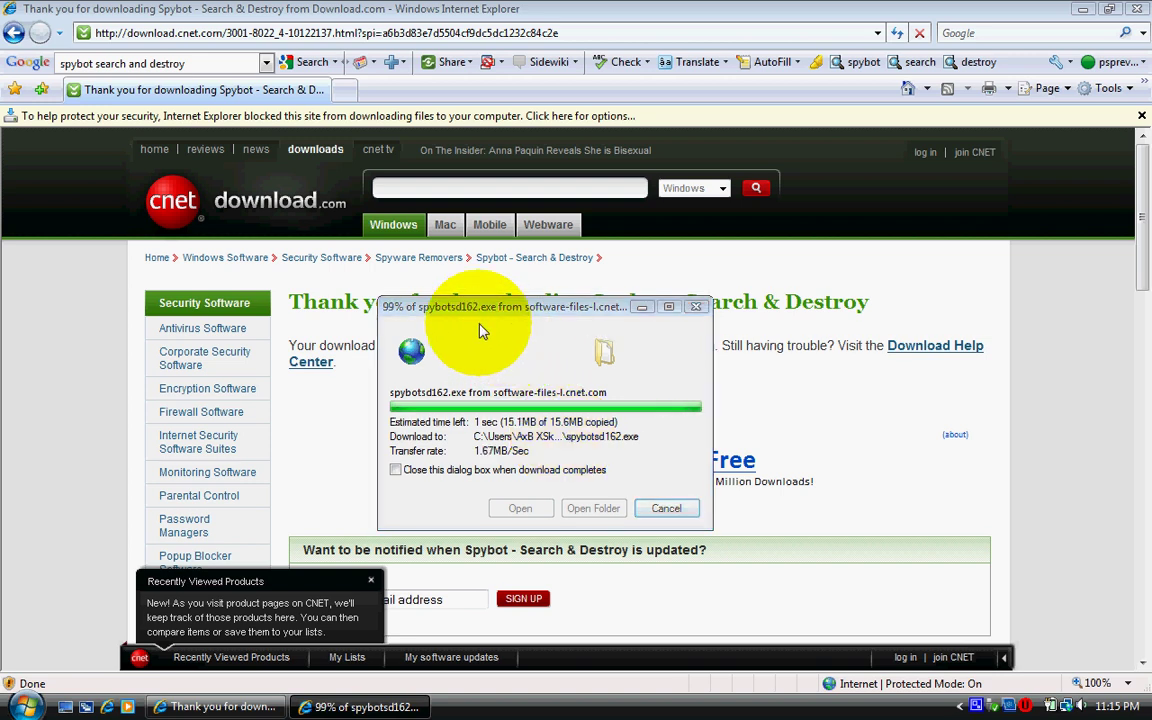
{"action": "left_click", "coordinate": [1137, 10]}
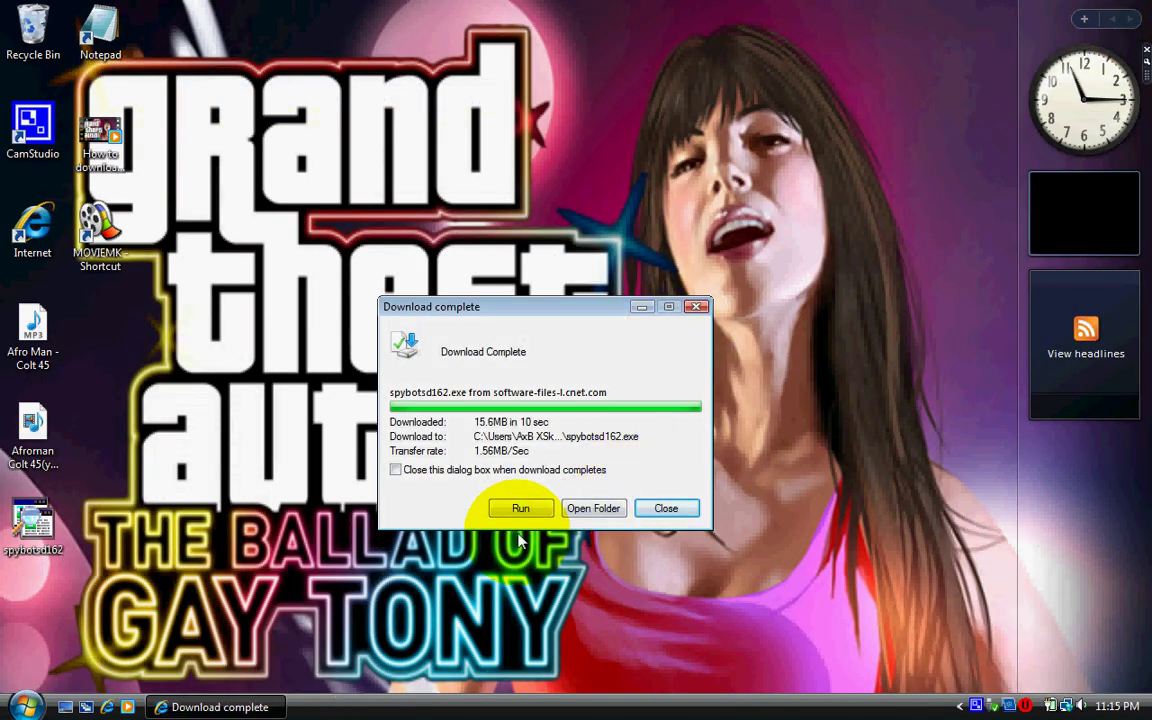
Run the downloaded spybotsd162 installer and proceed to its setup wizard.
{"action": "left_click", "coordinate": [521, 509]}
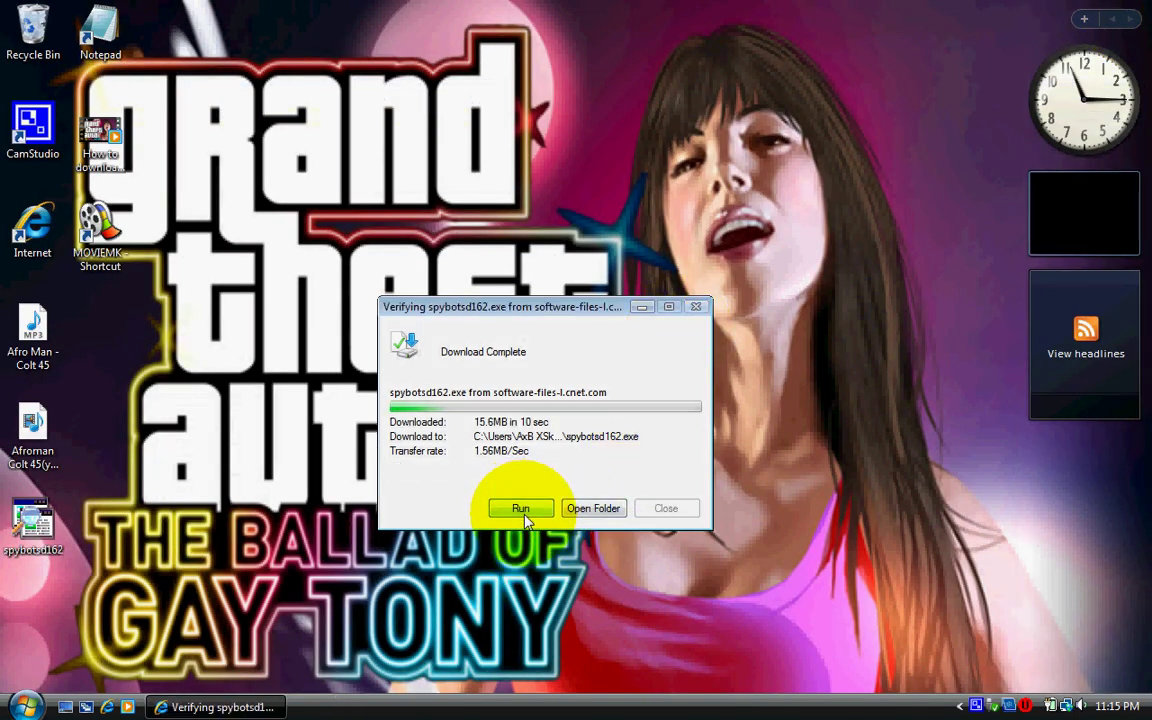
{"action": "left_click", "coordinate": [605, 400]}
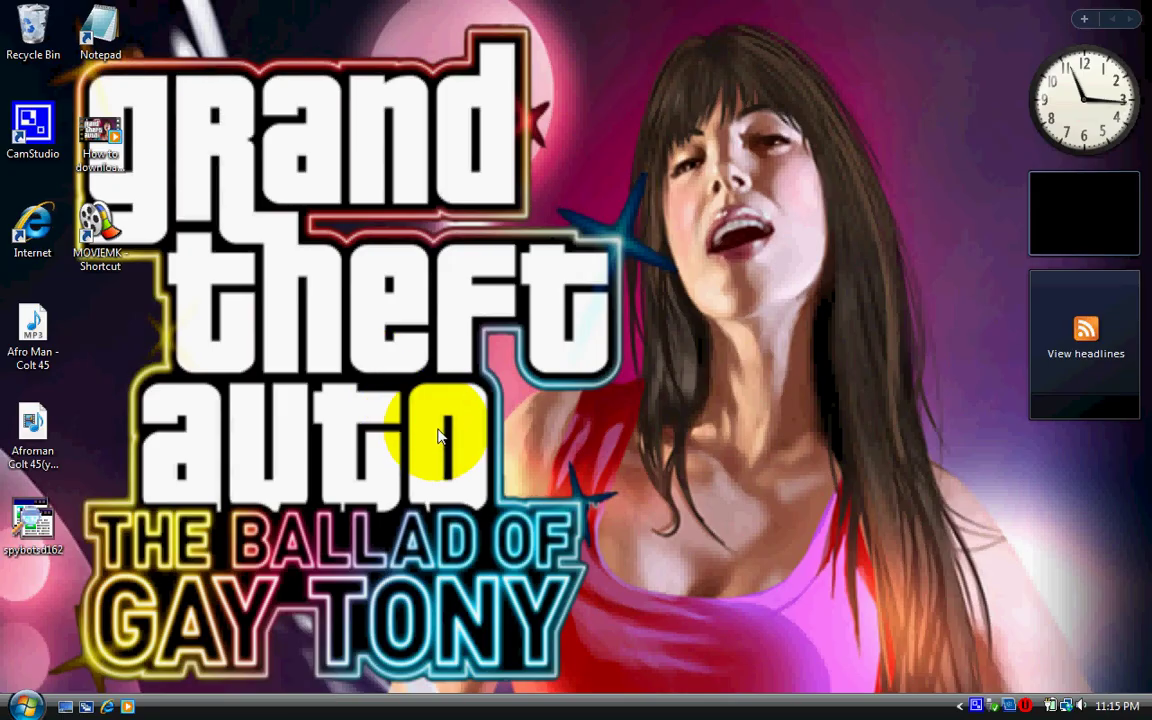
{"action": "left_click", "coordinate": [590, 392]}
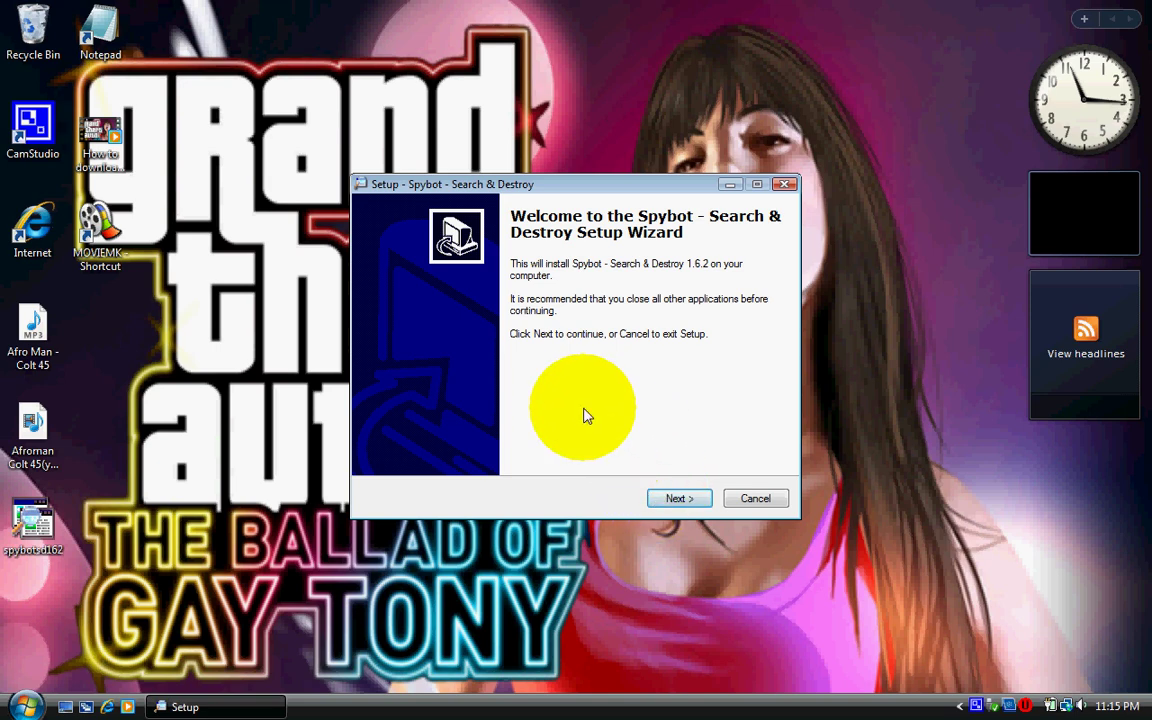
Begin the Spybot - Search & Destroy setup and accept its license agreement.
{"action": "left_click", "coordinate": [688, 502]}
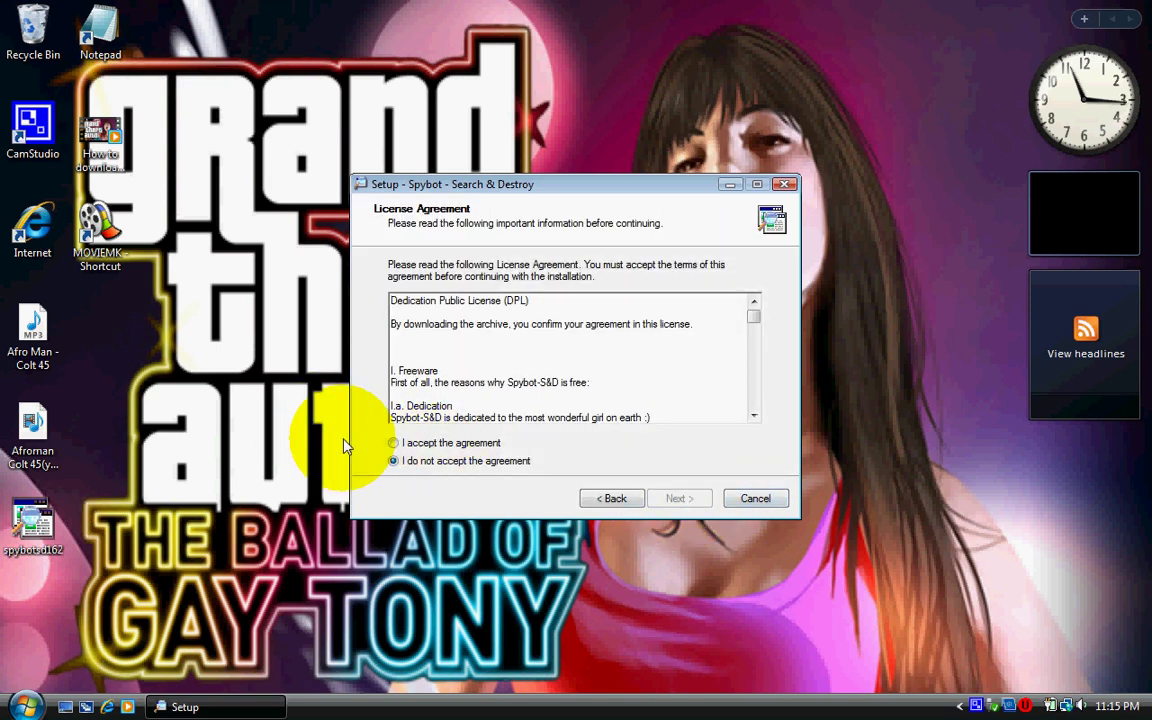
{"action": "left_click", "coordinate": [393, 442]}
{"action": "left_click", "coordinate": [670, 497]}
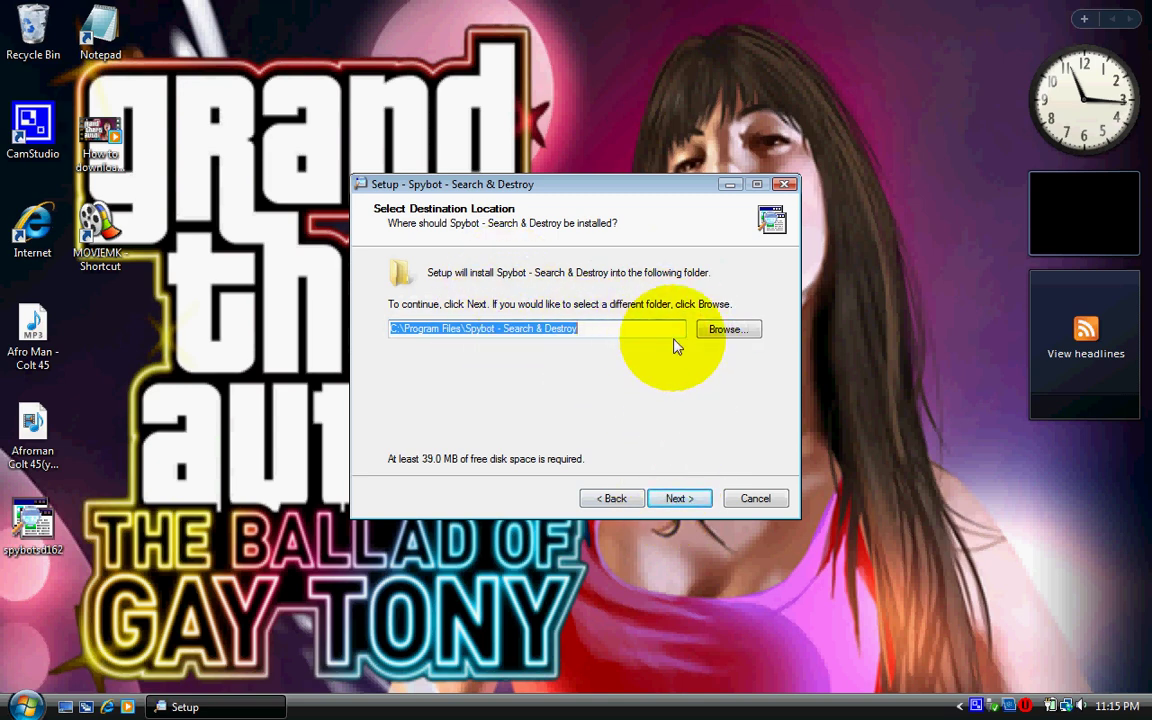
Keep the default destination folder, the Full installation components and the default Start Menu folder.
{"action": "left_click", "coordinate": [680, 500]}
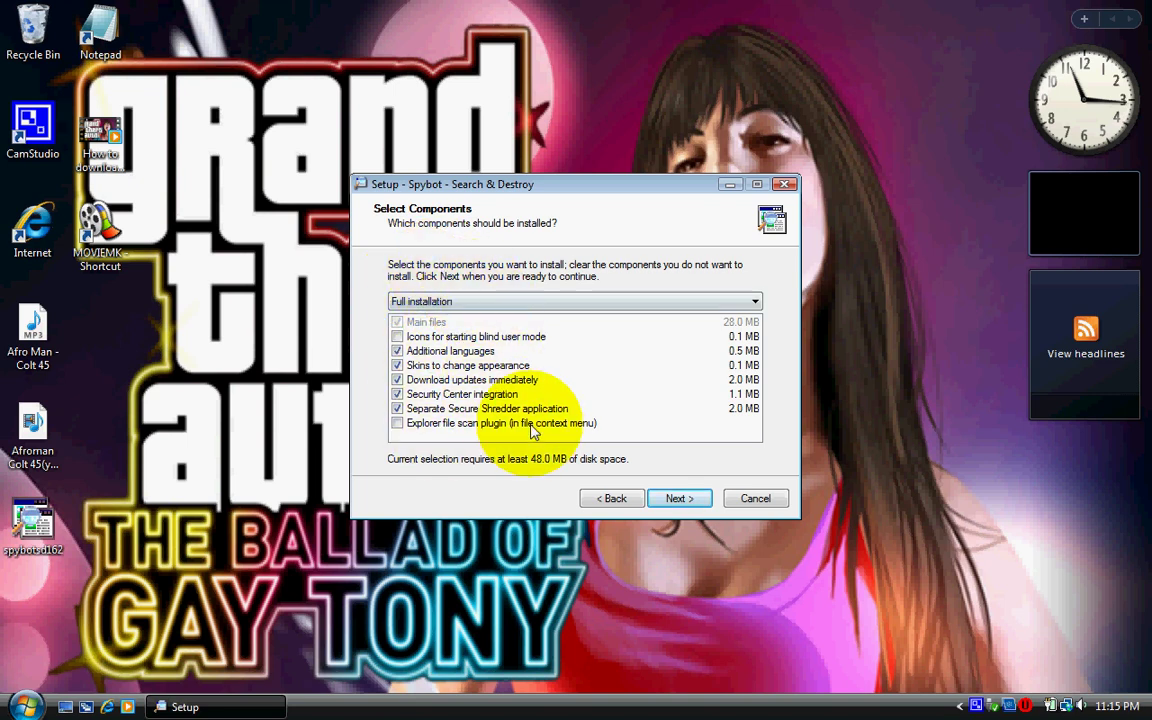
{"action": "left_click", "coordinate": [672, 499]}
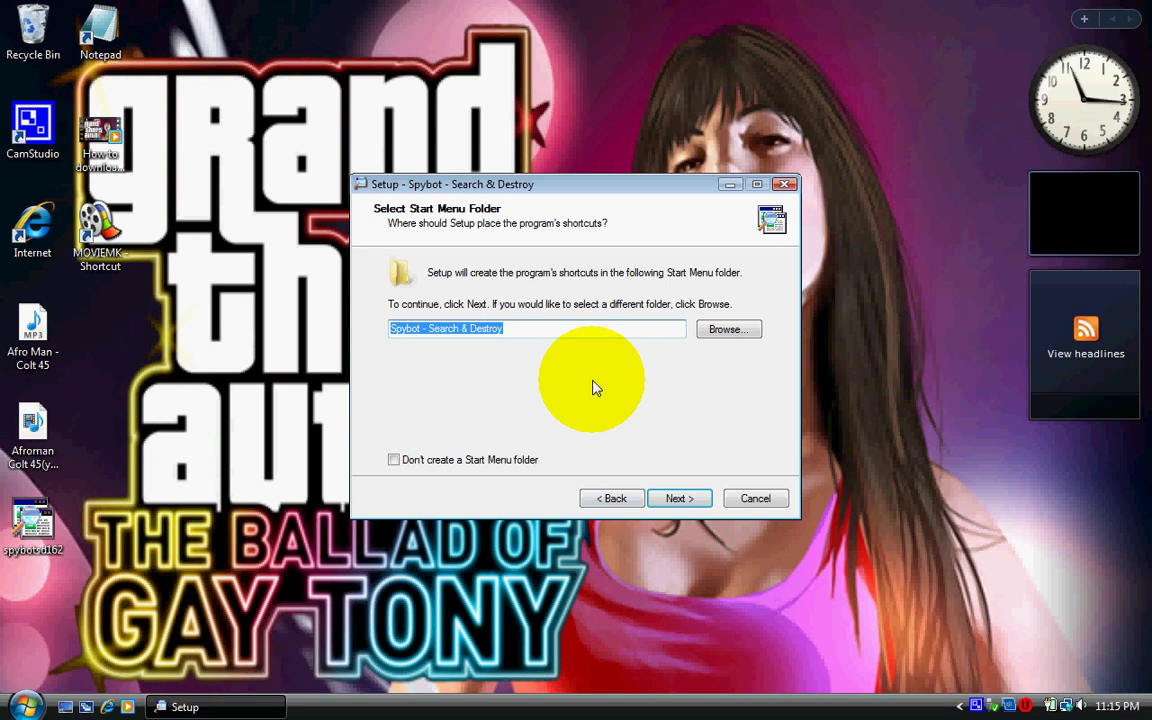
{"action": "left_click", "coordinate": [686, 498]}
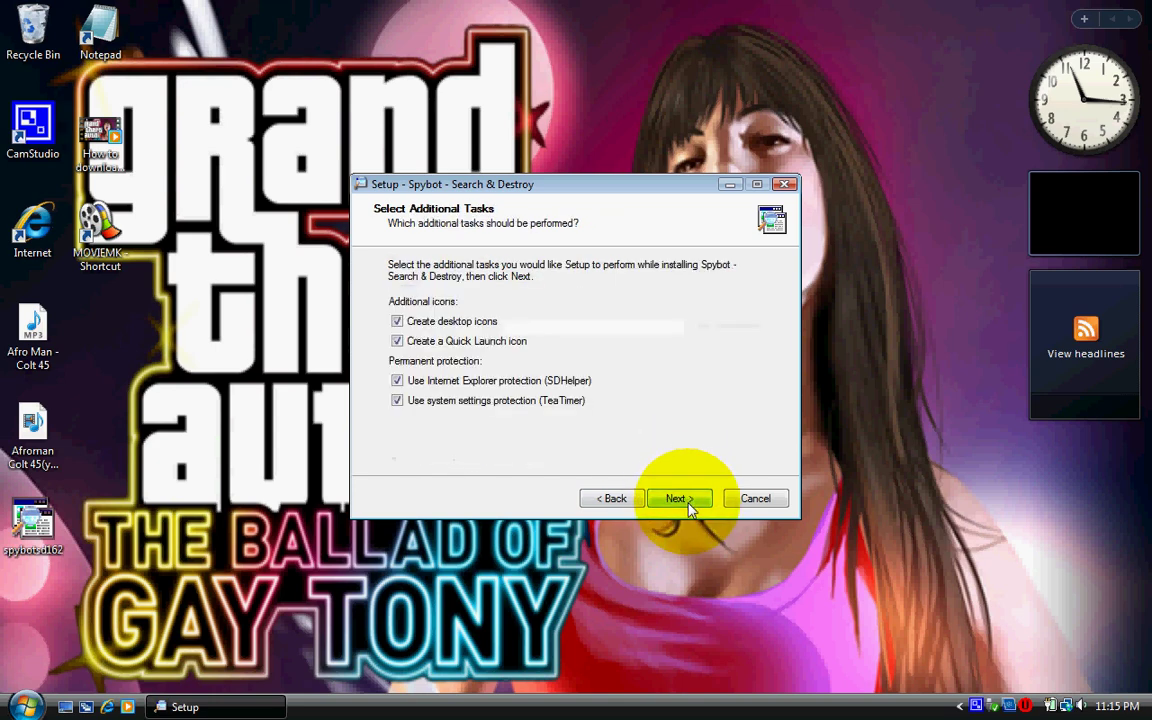
Exclude the Quick Launch icon from the additional tasks and start installing Spybot - Search & Destroy.
{"action": "left_click", "coordinate": [397, 341]}
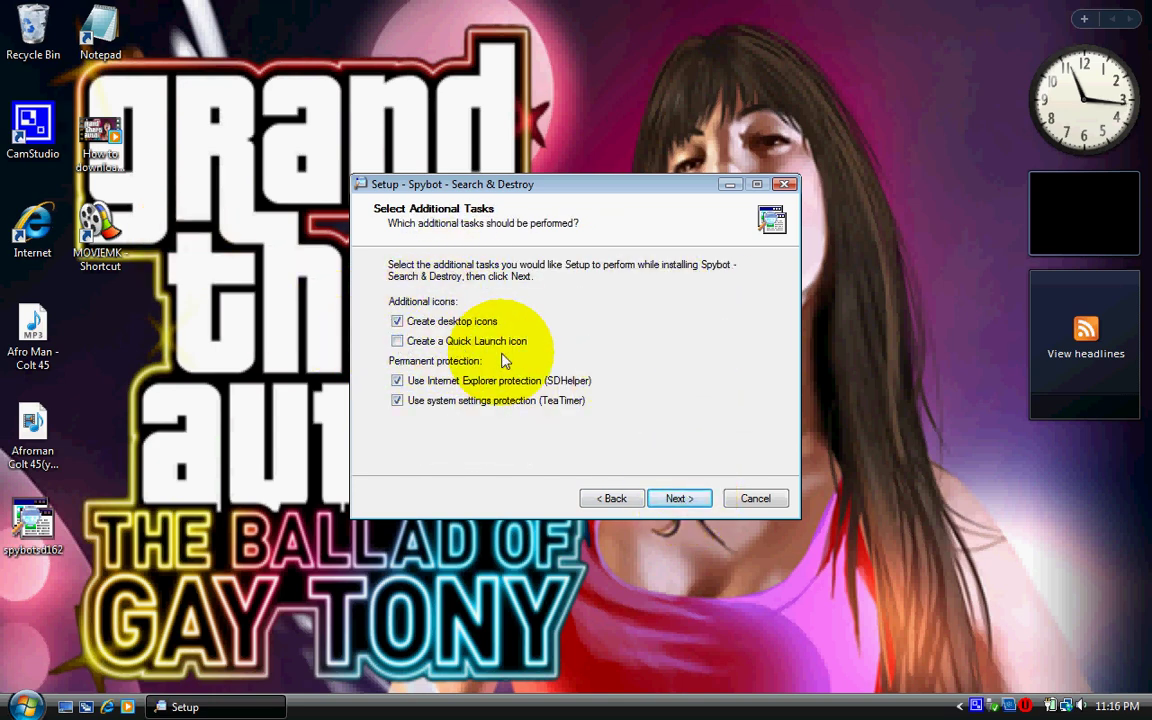
{"action": "left_click", "coordinate": [679, 499]}
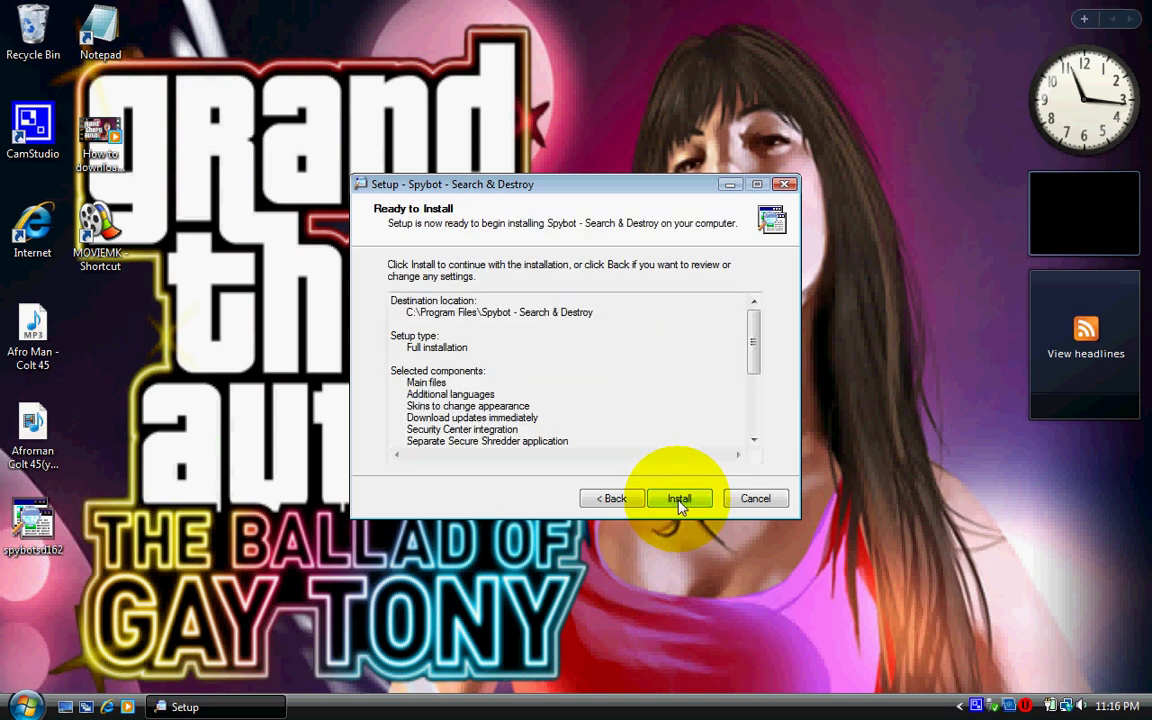
{"action": "left_click", "coordinate": [679, 499]}
{"action": "mouse_move", "coordinate": [560, 193]}
{"action": "left_mouse_down"}
{"action": "mouse_move", "coordinate": [537, 198]}
{"action": "mouse_move", "coordinate": [529, 270]}
{"action": "mouse_move", "coordinate": [560, 183]}
{"action": "left_mouse_up"}
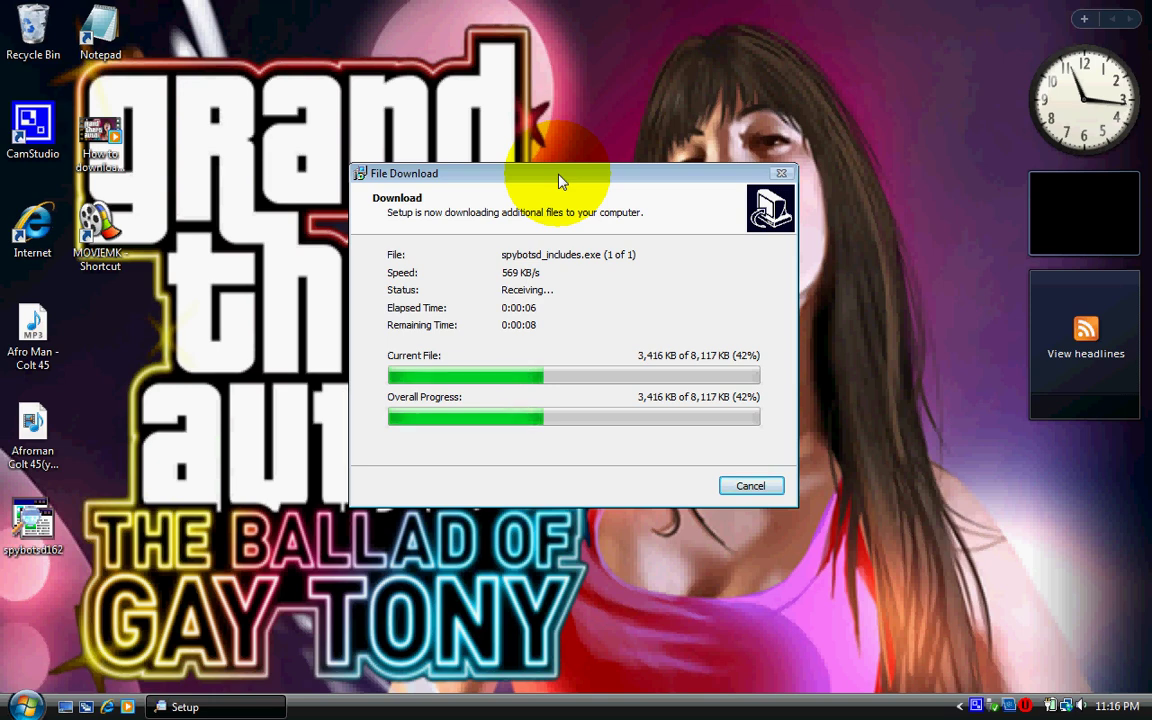
Adjust the TeaTimer.exe and Security Center Integration options on the completion page and finish the setup with SpybotSD.exe set to run.
{"action": "left_click_drag", "start_coordinate": [560, 183], "coordinate": [555, 196]}
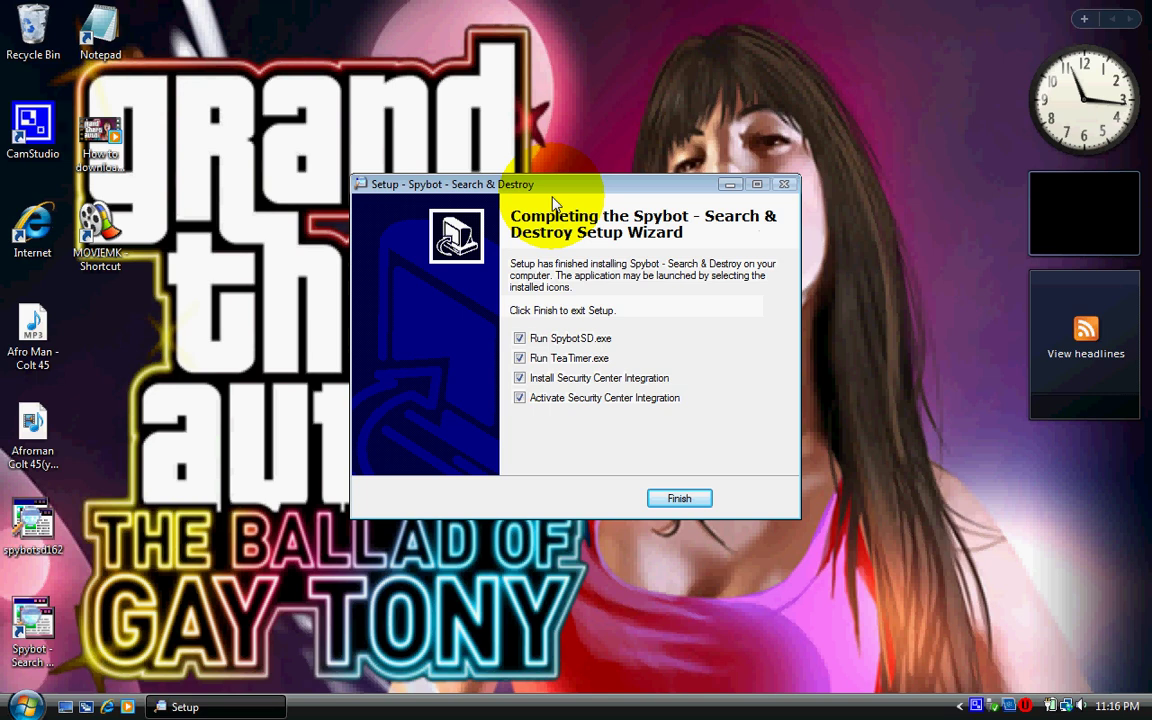
{"action": "left_click", "coordinate": [519, 358]}
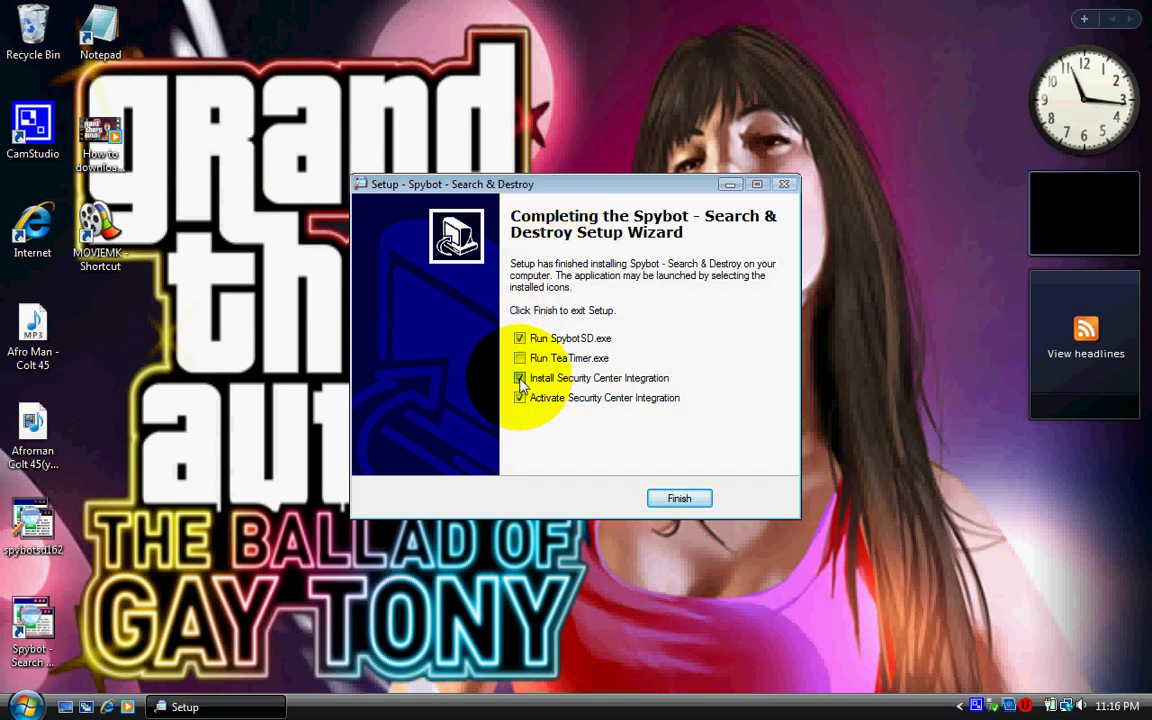
{"action": "left_click", "coordinate": [519, 378]}
{"action": "left_click", "coordinate": [519, 358]}
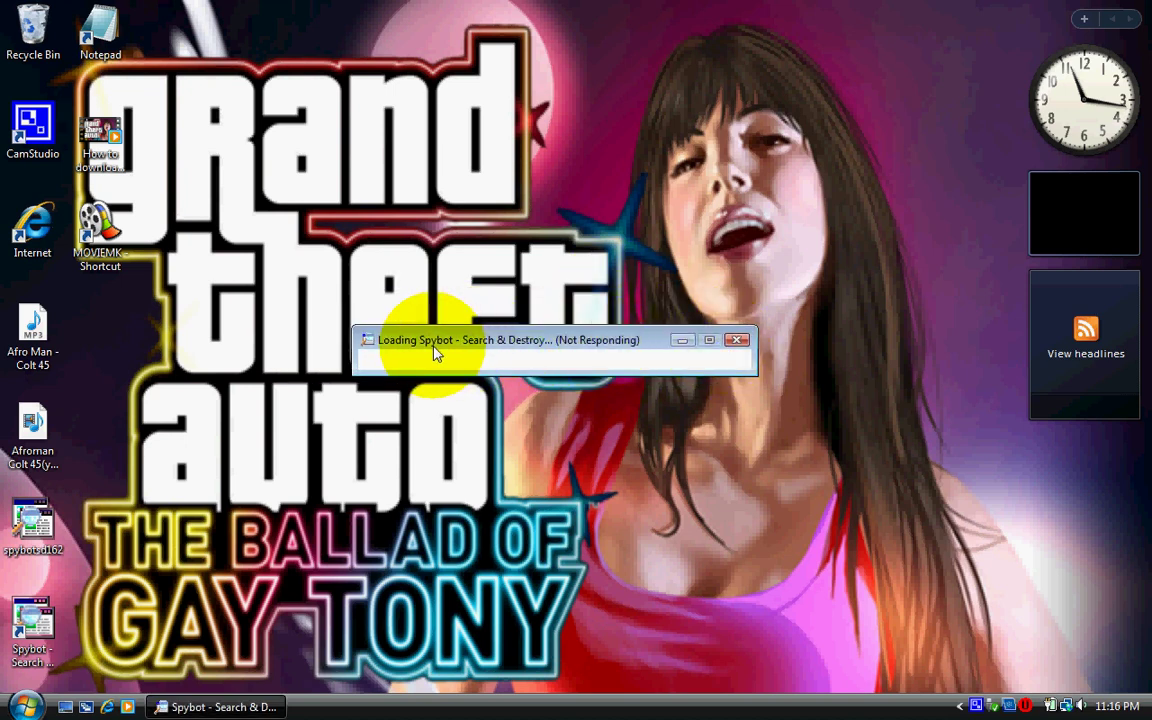
Force the unresponsive Spybot loading window to close and cancel the Windows check for a solution.
{"action": "left_click", "coordinate": [735, 341]}
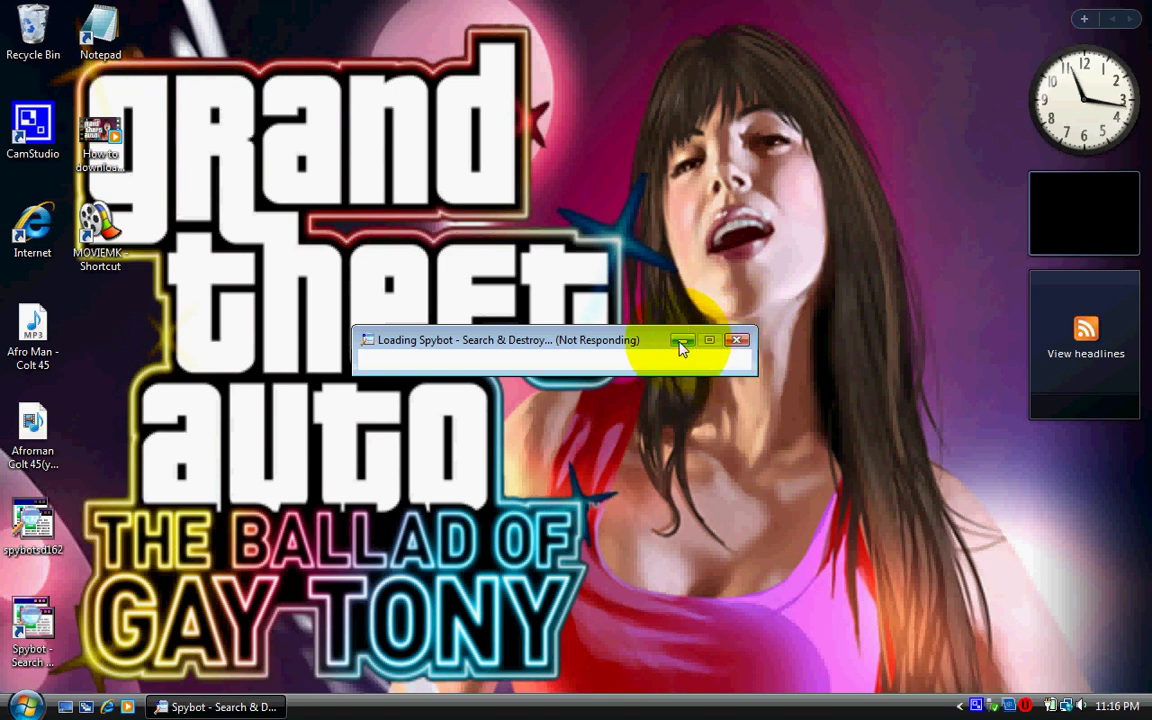
{"action": "left_click", "coordinate": [503, 478]}
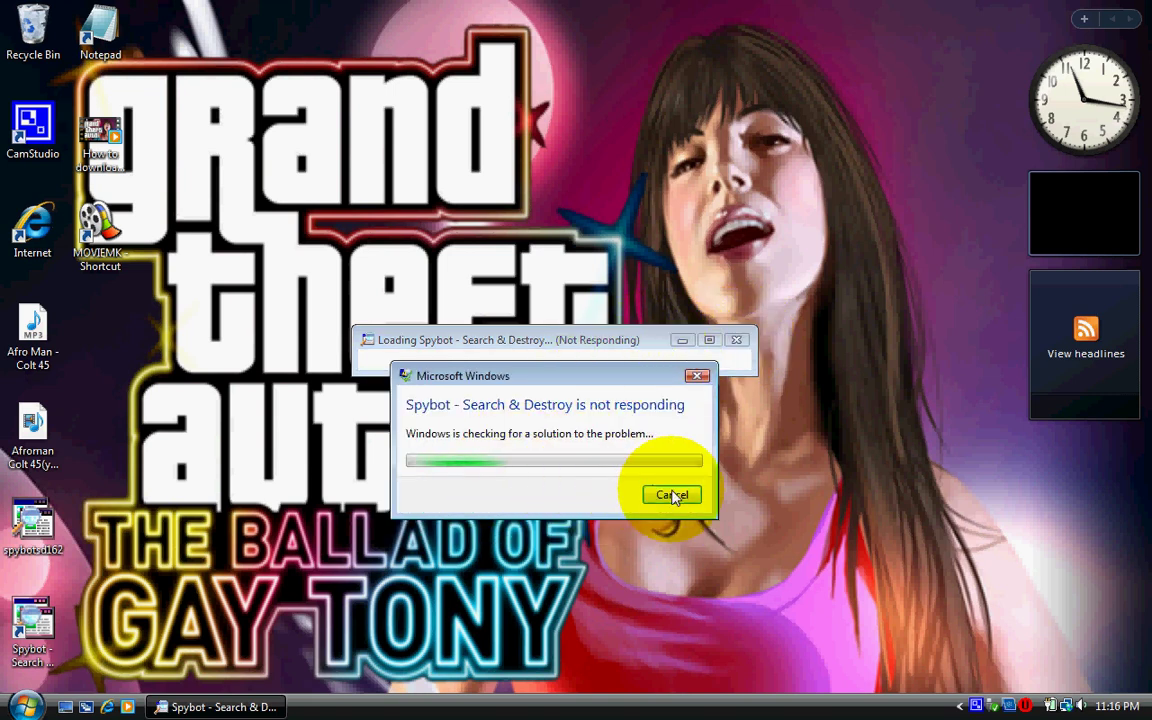
{"action": "left_click", "coordinate": [673, 495]}
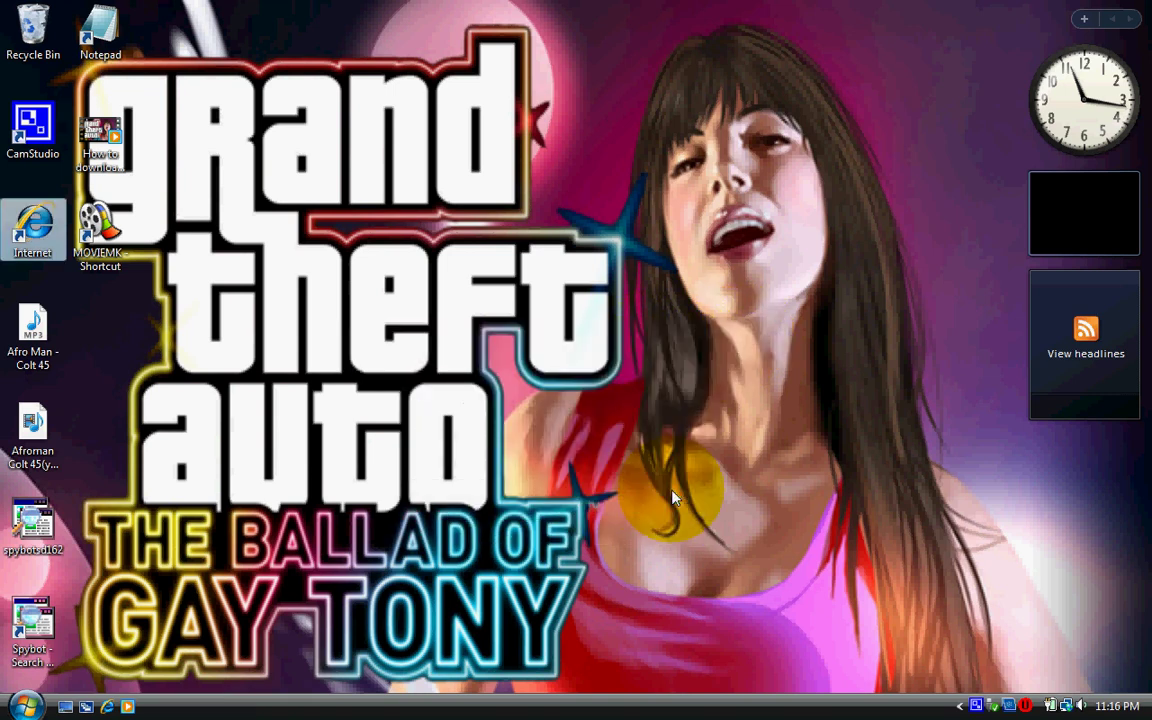
Launch Spybot - Search & Destroy from its desktop shortcut and accept the legal notice, opting not to show it again.
{"action": "double_click", "coordinate": [48, 549]}
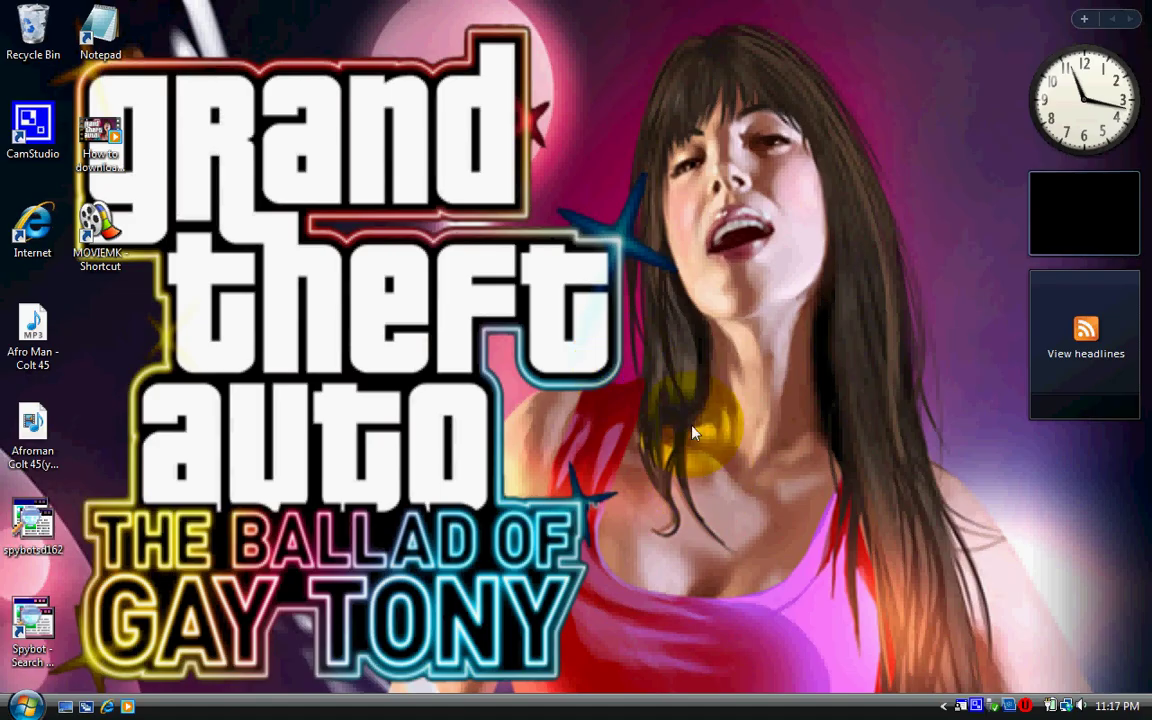
{"action": "left_click", "coordinate": [680, 396]}
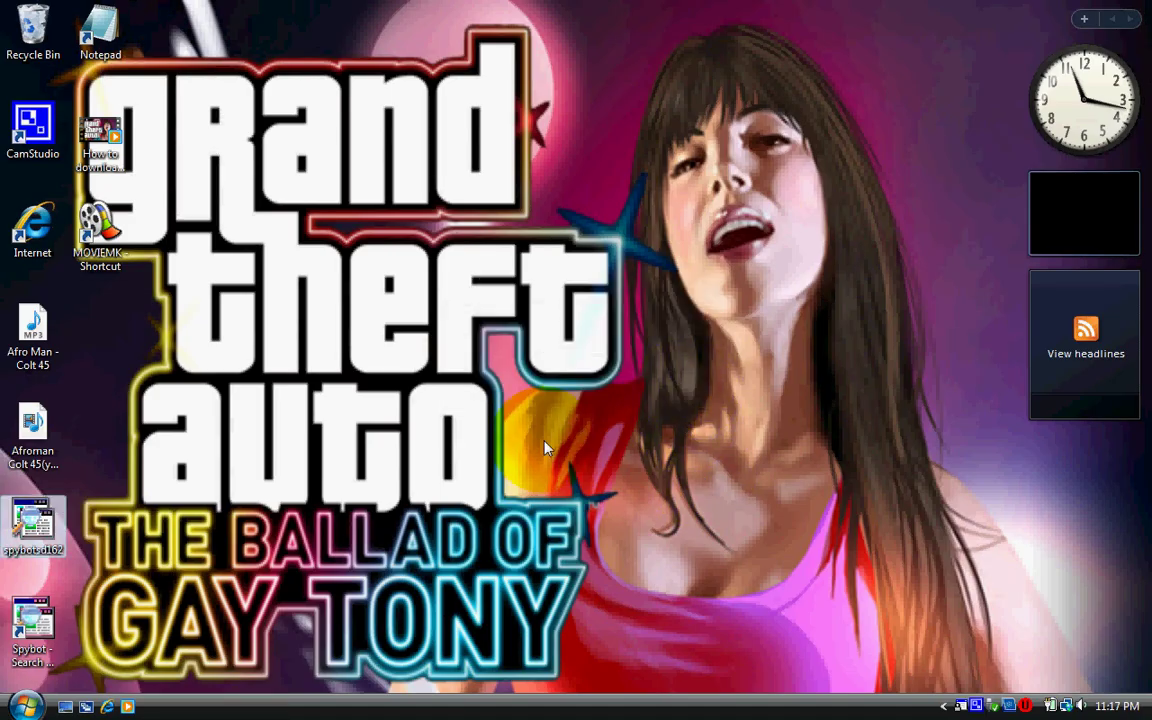
{"action": "left_click", "coordinate": [20, 622]}
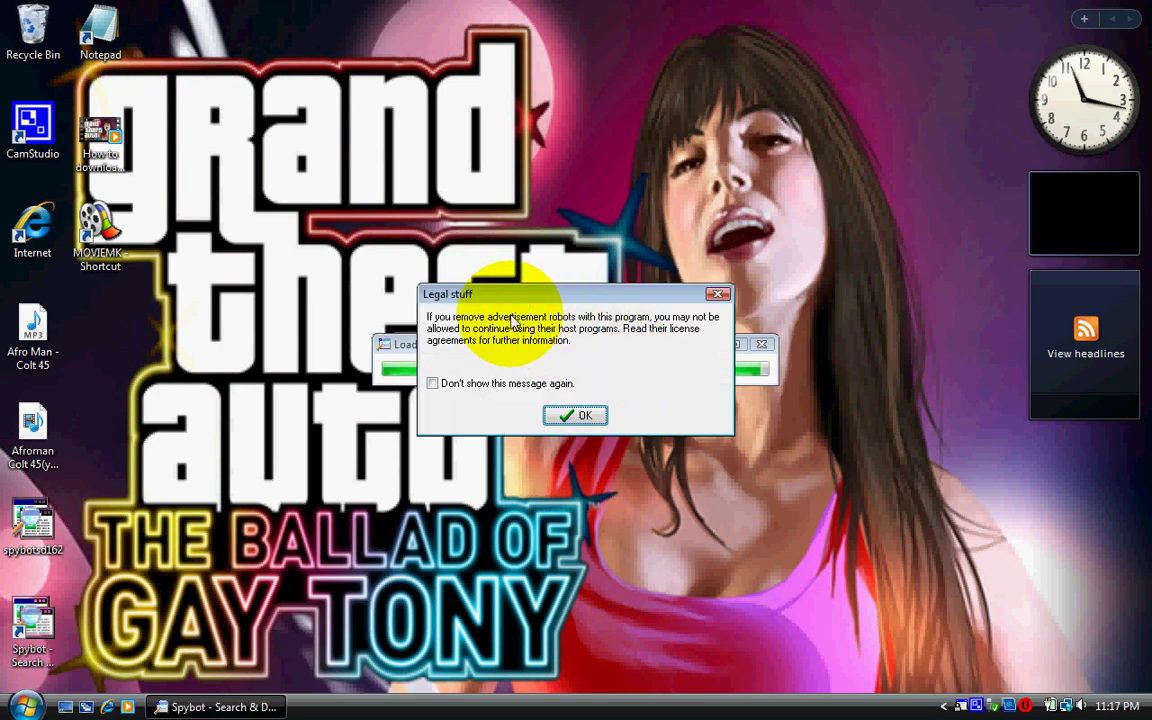
{"action": "left_click", "coordinate": [434, 384]}
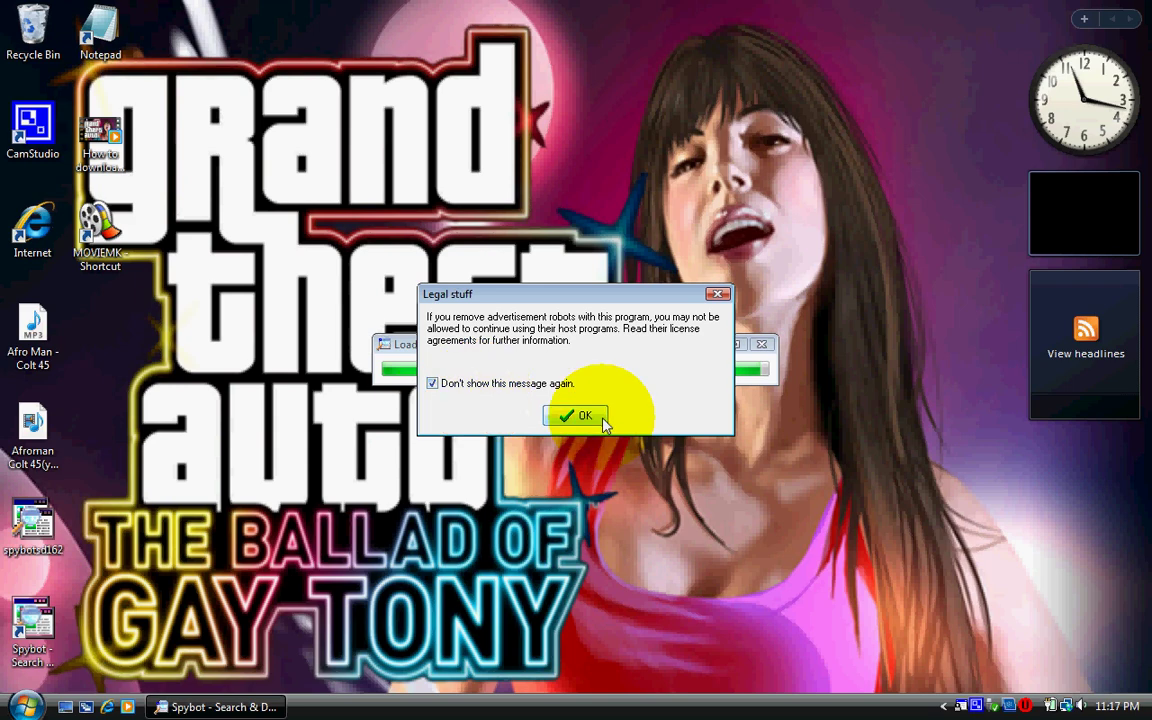
{"action": "left_click", "coordinate": [576, 415]}
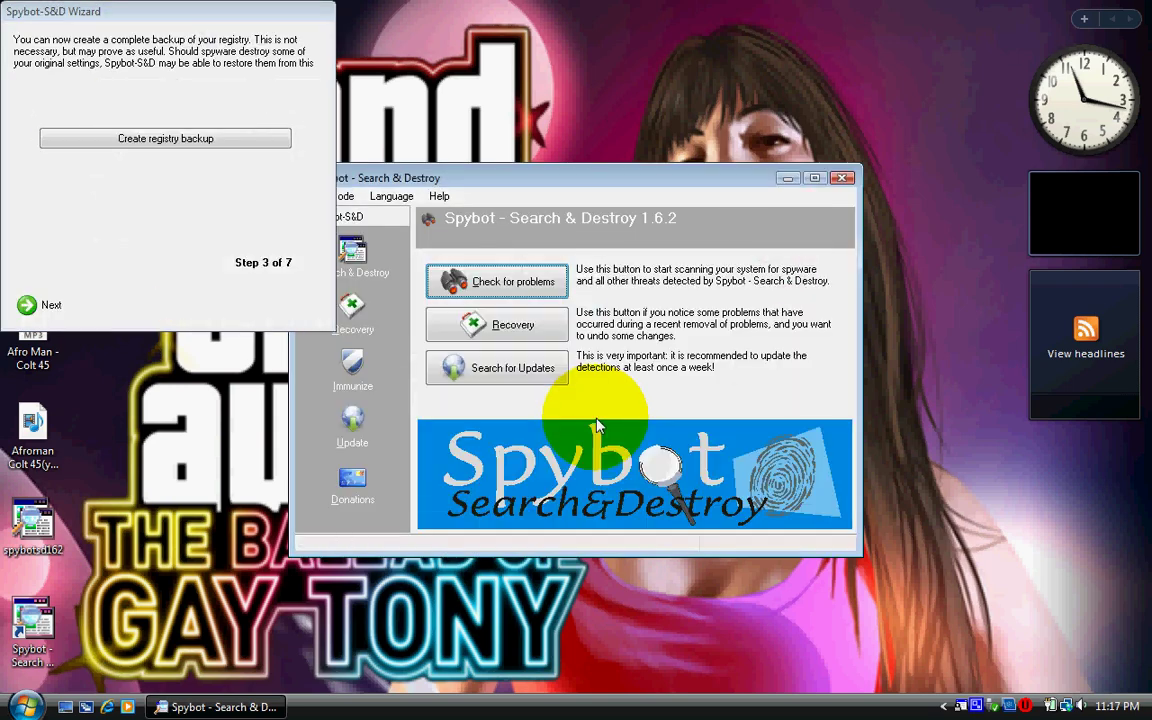
Try to create a registry backup, close the unresponsive program, and complete the first-run wizard to start using Spybot.
{"action": "left_click", "coordinate": [224, 149]}
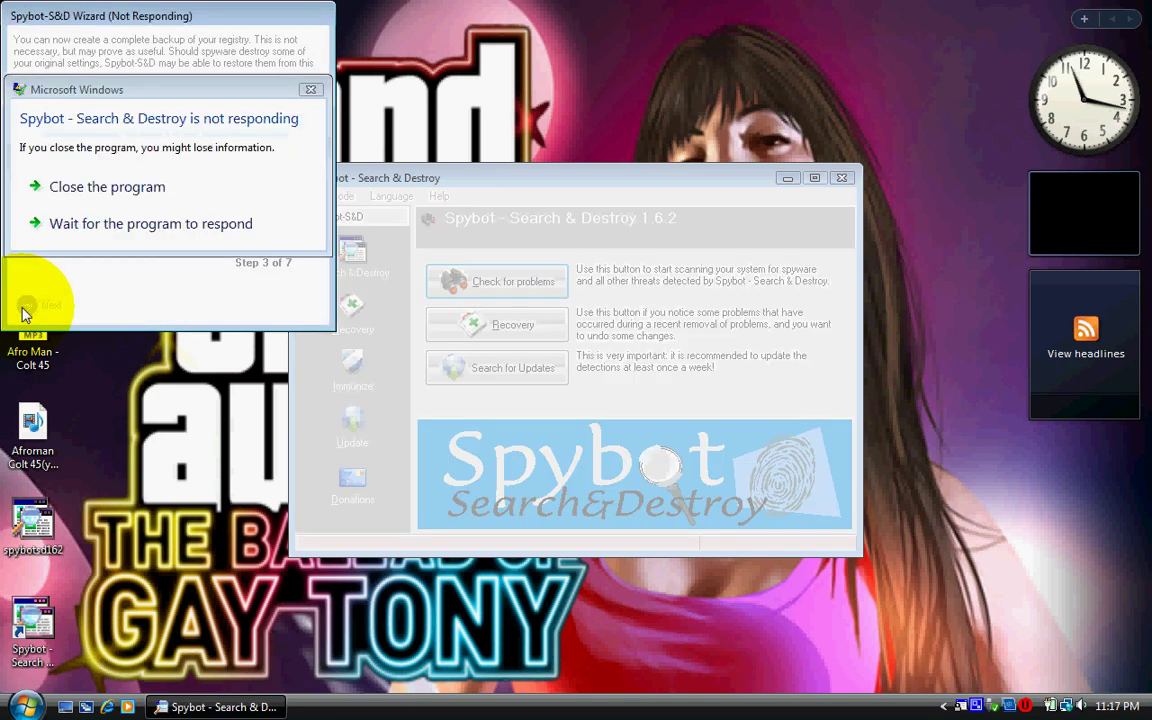
{"action": "left_click", "coordinate": [107, 197]}
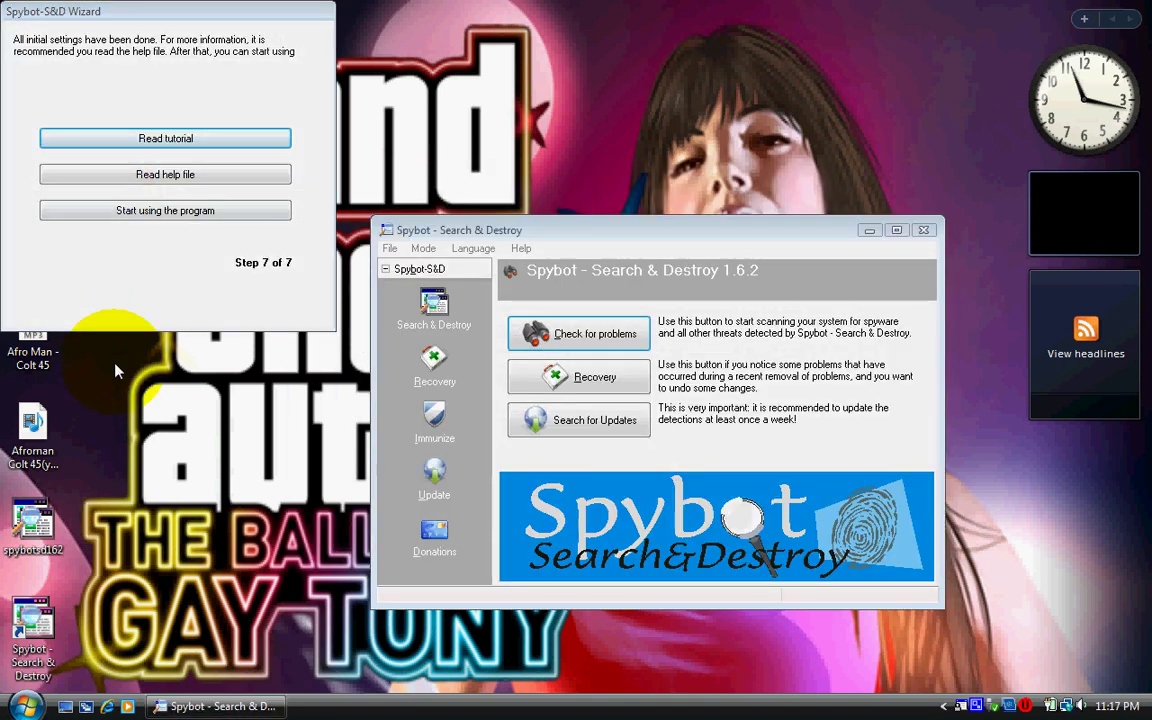
{"action": "left_click", "coordinate": [130, 217]}
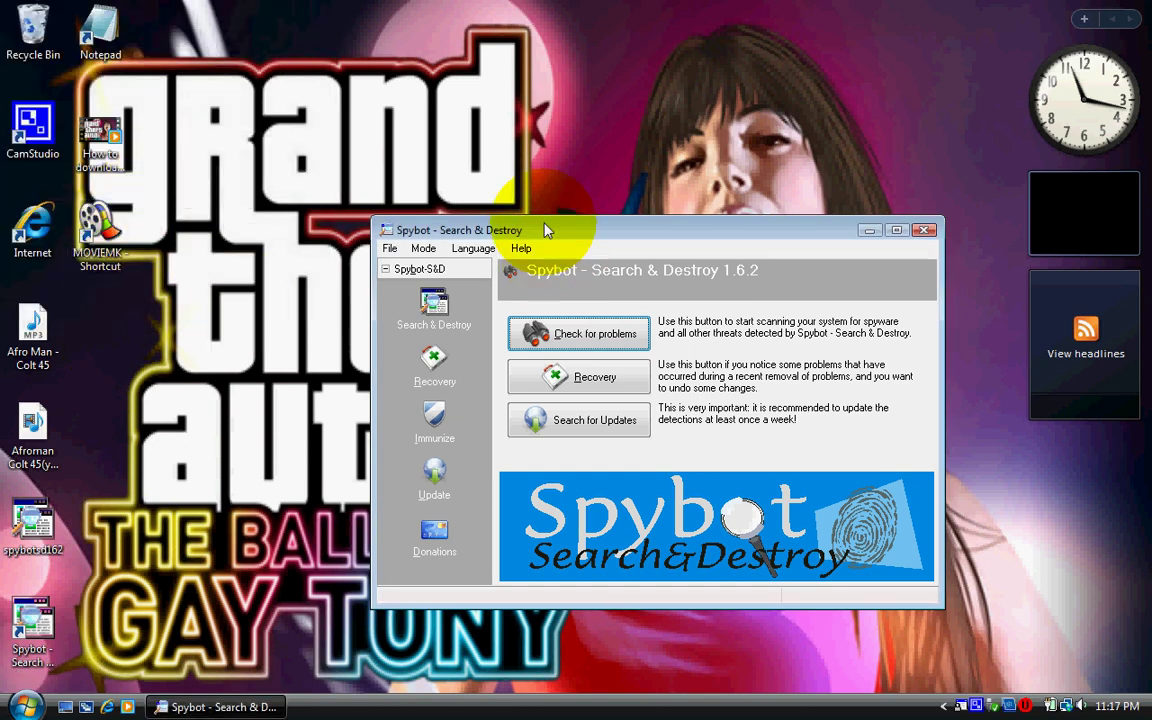
Reposition the Spybot - Search & Destroy main window on the desktop and close the program.
{"action": "left_click_drag", "start_coordinate": [540, 232], "coordinate": [475, 151]}
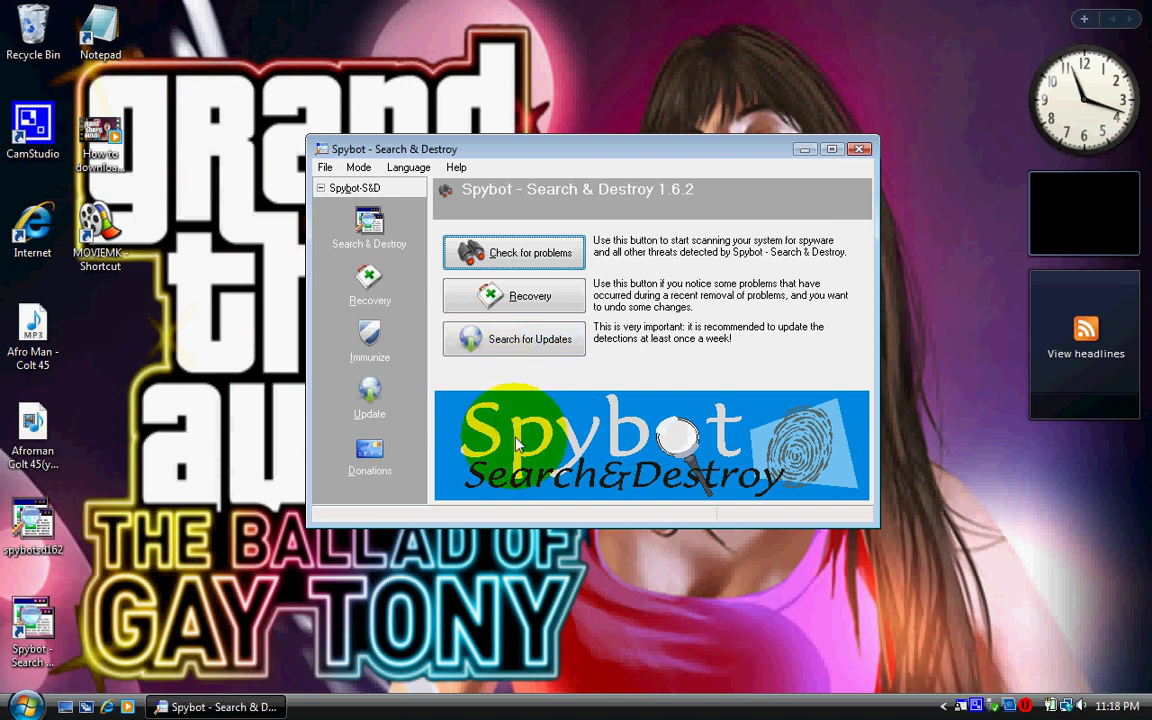
{"action": "left_click_drag", "start_coordinate": [414, 154], "coordinate": [377, 167]}
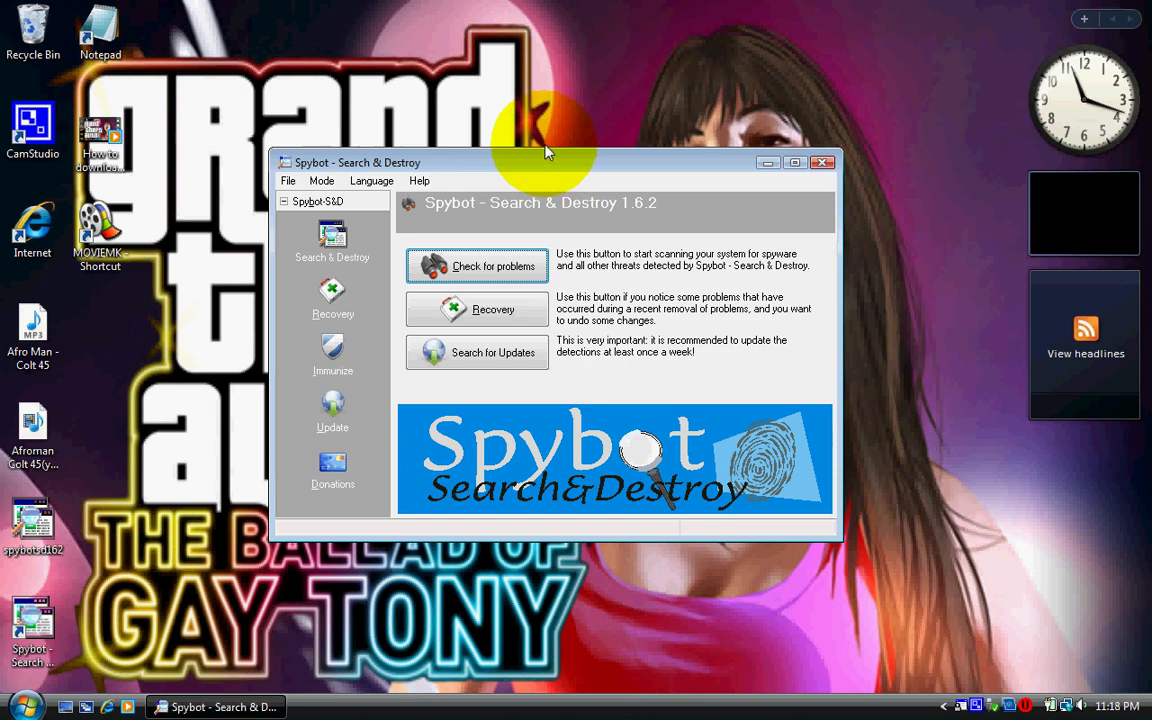
{"action": "mouse_move", "coordinate": [551, 168]}
{"action": "left_mouse_down"}
{"action": "mouse_move", "coordinate": [560, 125]}
{"action": "mouse_move", "coordinate": [555, 158]}
{"action": "mouse_move", "coordinate": [485, 203]}
{"action": "mouse_move", "coordinate": [539, 170]}
{"action": "mouse_move", "coordinate": [522, 167]}
{"action": "mouse_move", "coordinate": [541, 152]}
{"action": "left_mouse_up"}
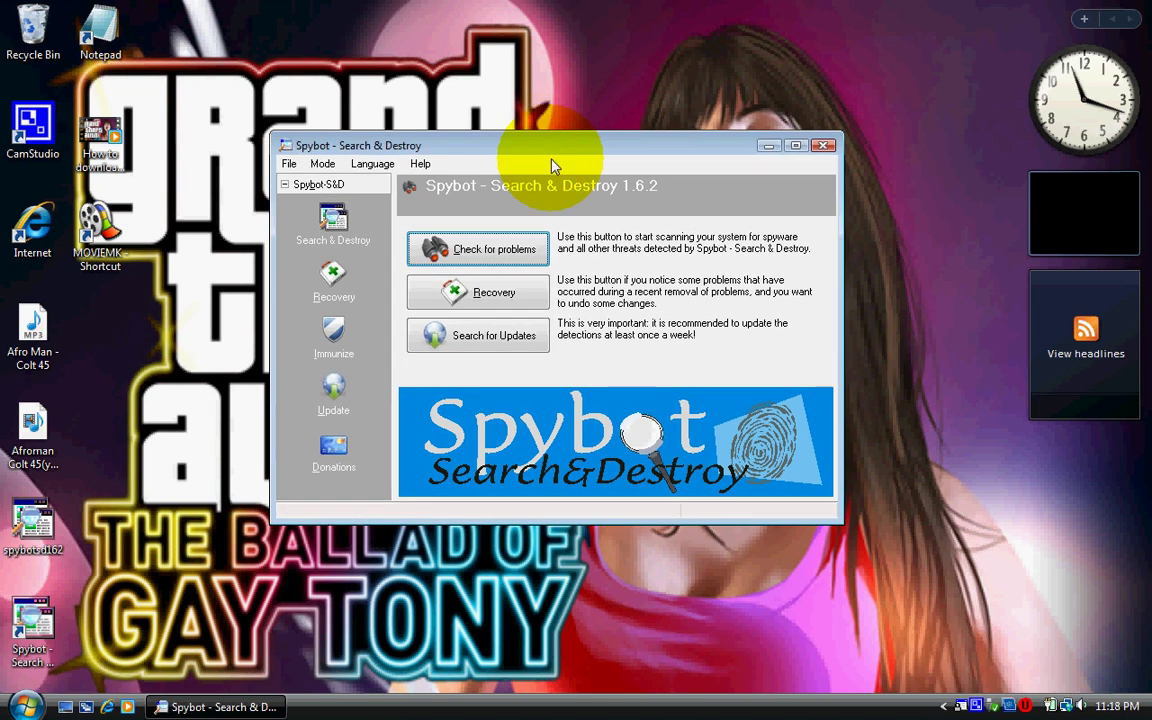
{"action": "left_click", "coordinate": [823, 147]}
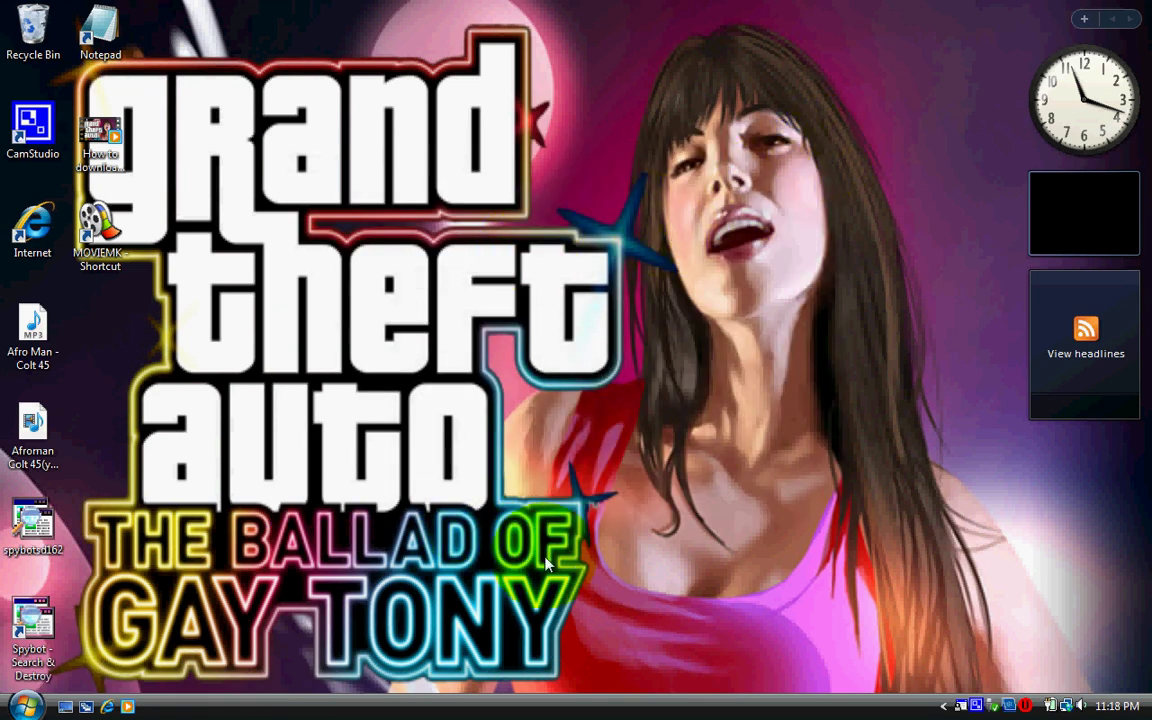